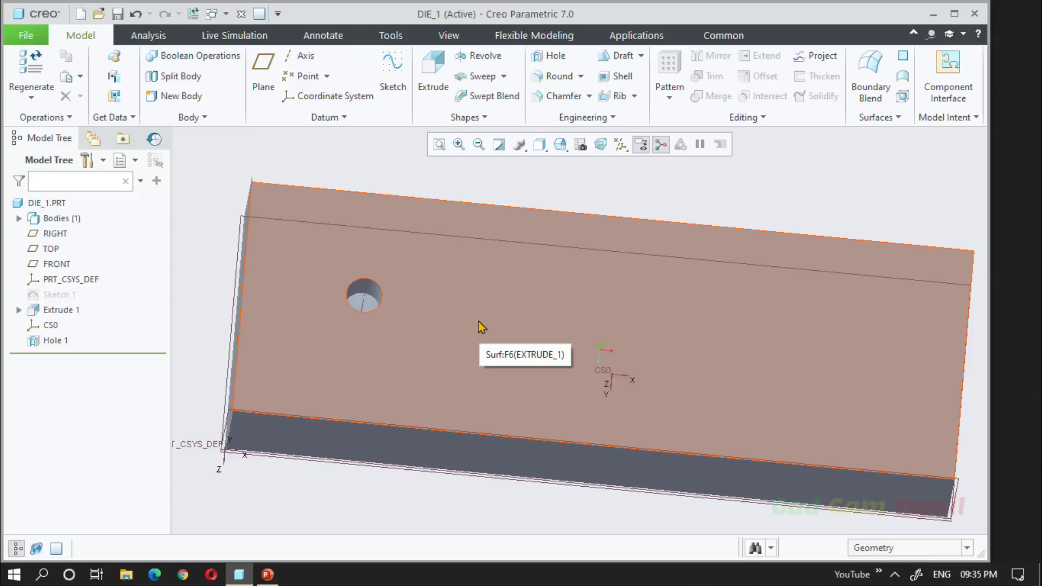
click(374, 292)
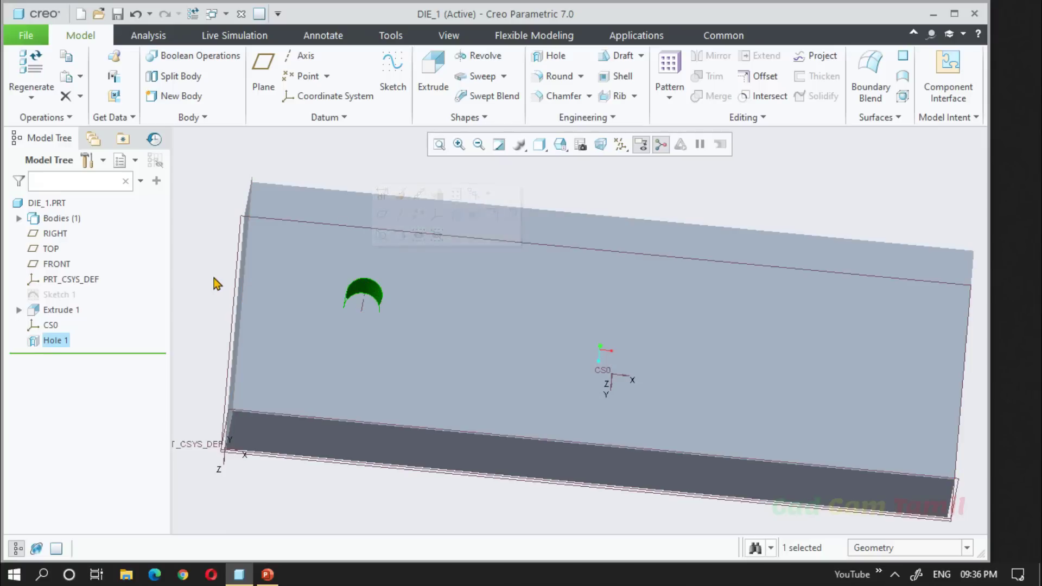
click(213, 284)
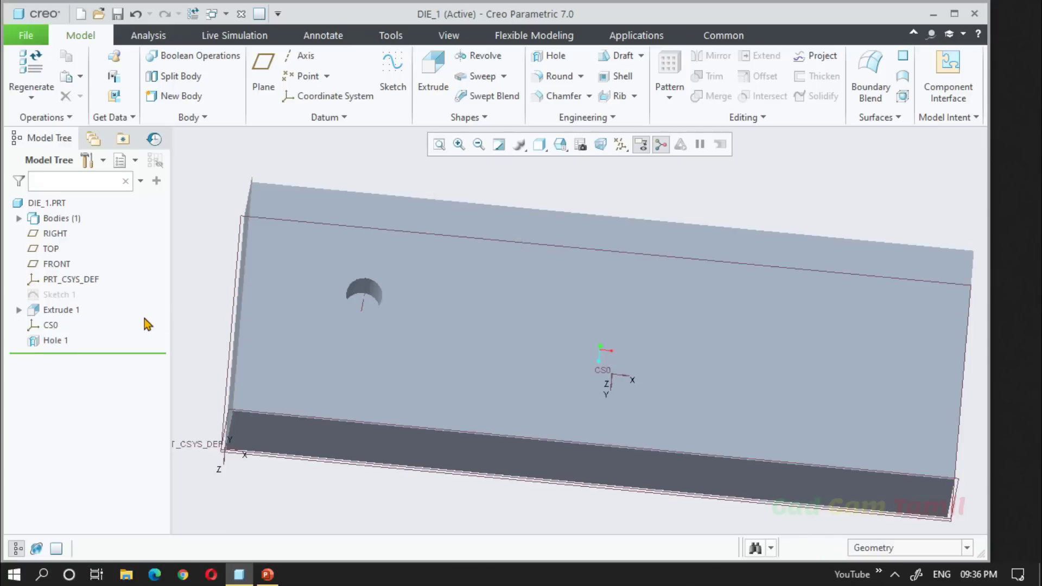
click(54, 342)
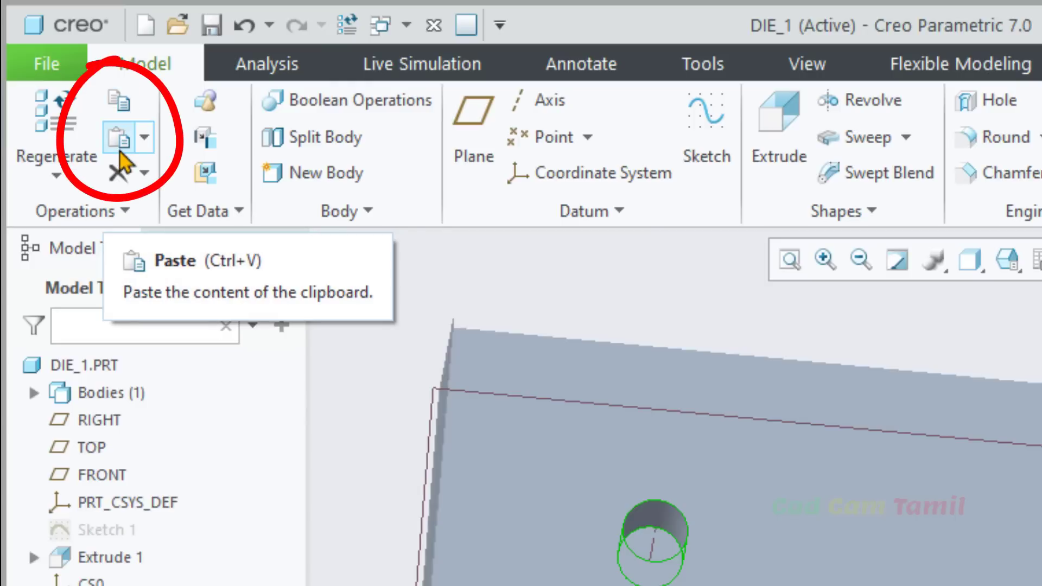
click(145, 139)
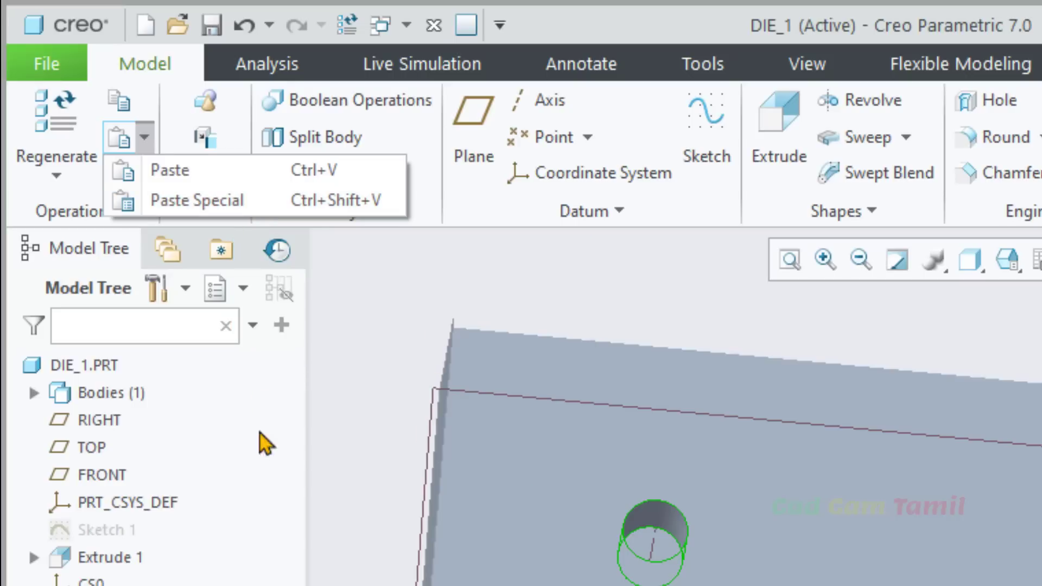
click(396, 388)
click(150, 173)
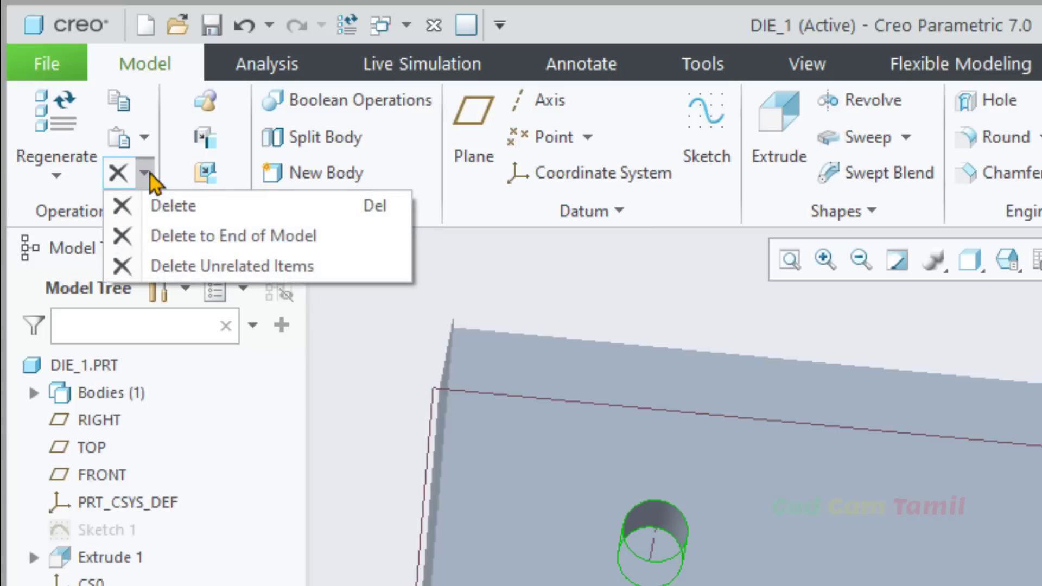
click(150, 174)
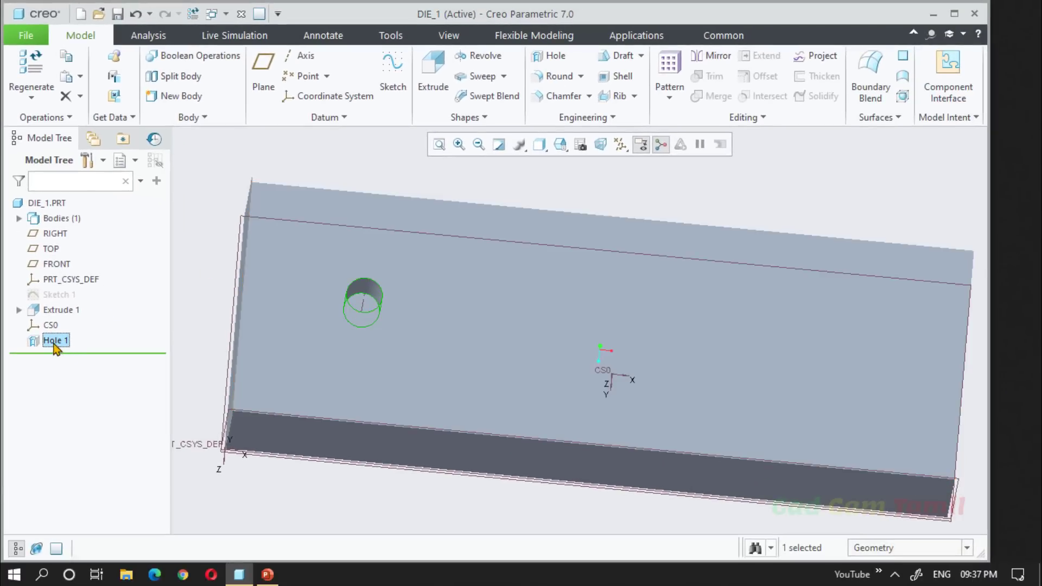
right_click(87, 552)
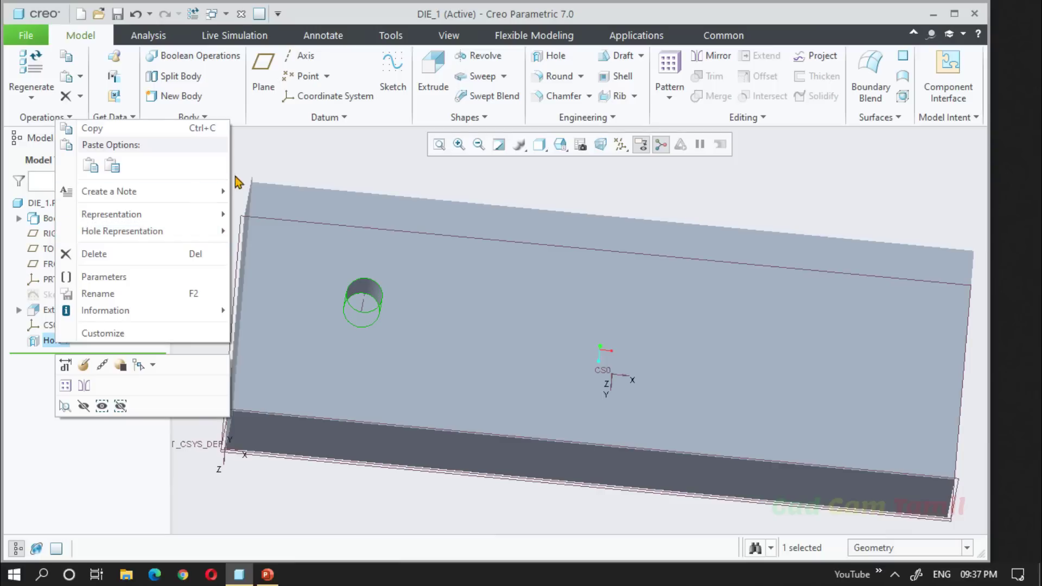
click(270, 166)
click(60, 64)
click(199, 212)
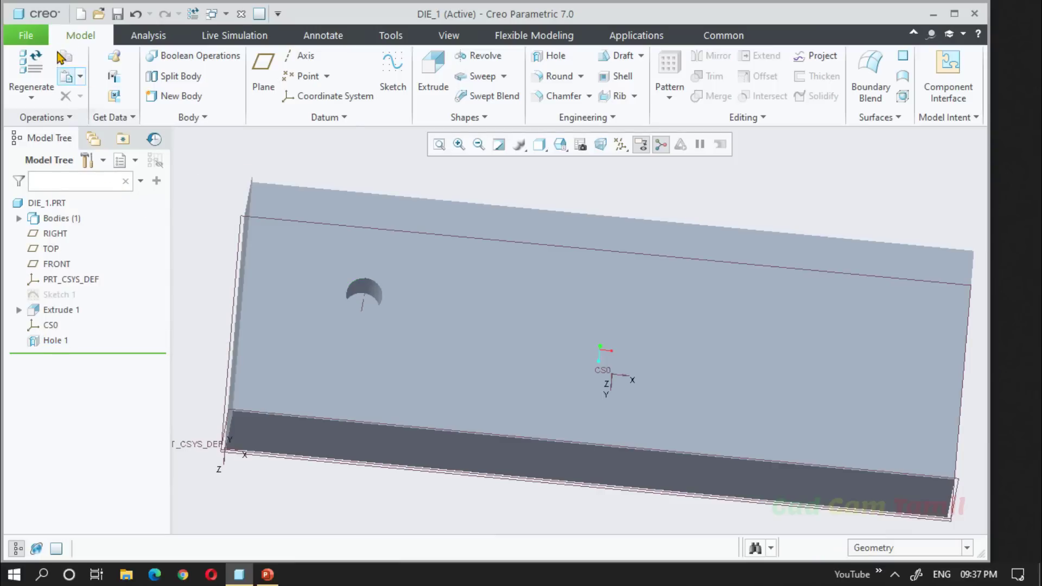
Step: Copy the existing Hole 1 feature to the clipboard
click(56, 342)
click(214, 206)
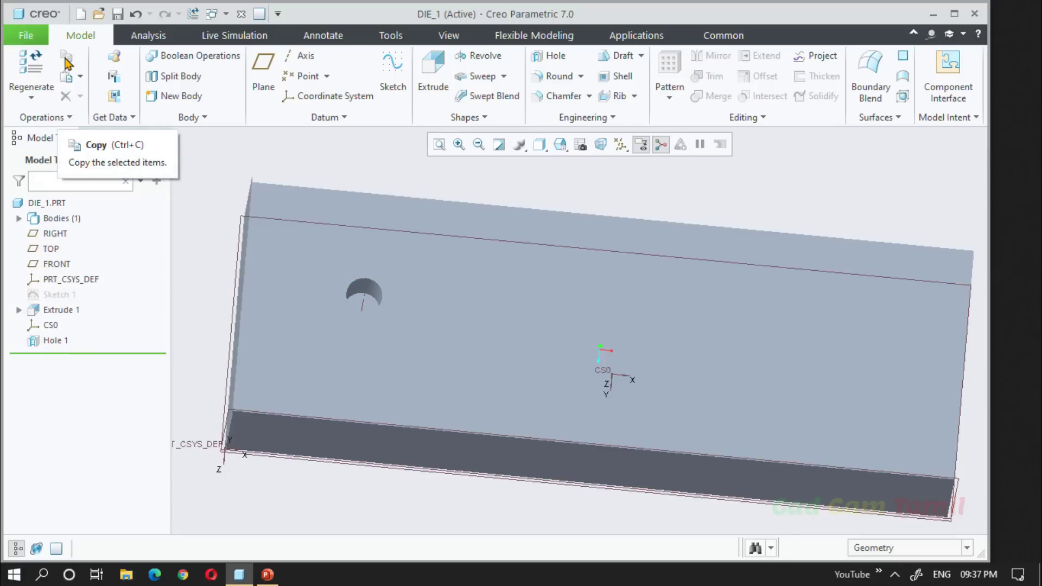
click(57, 341)
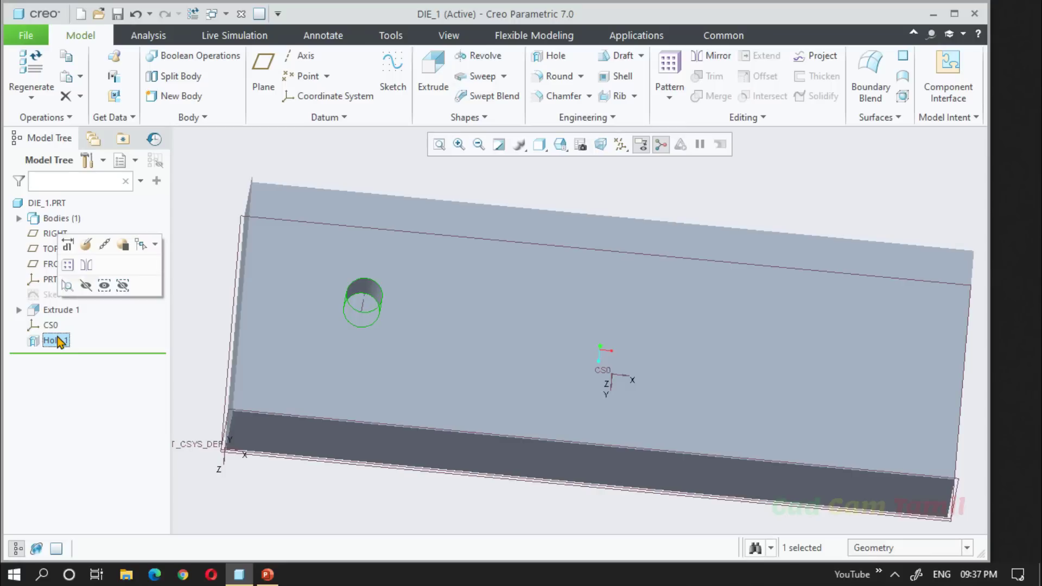
click(68, 57)
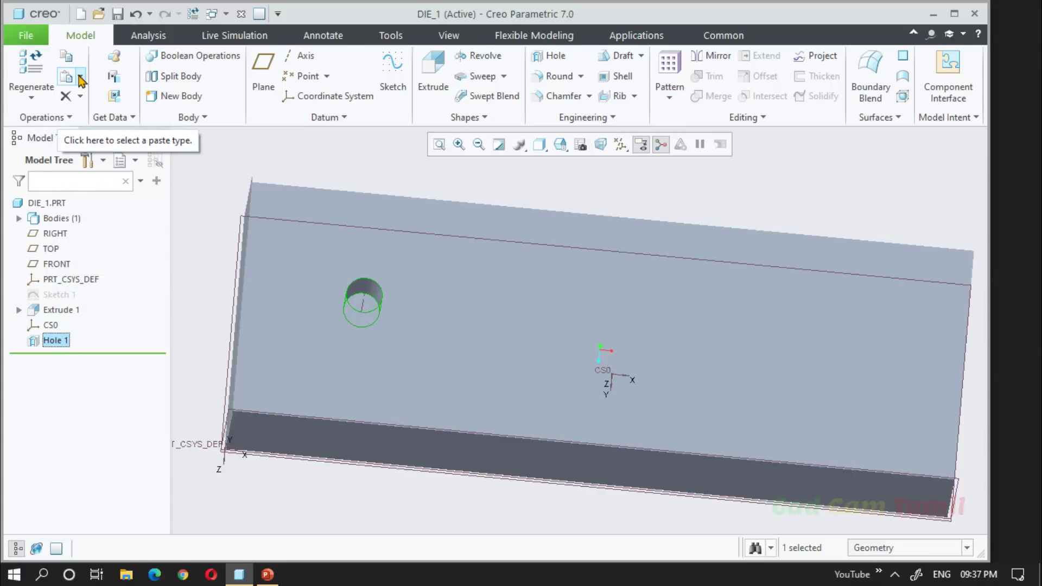
click(80, 76)
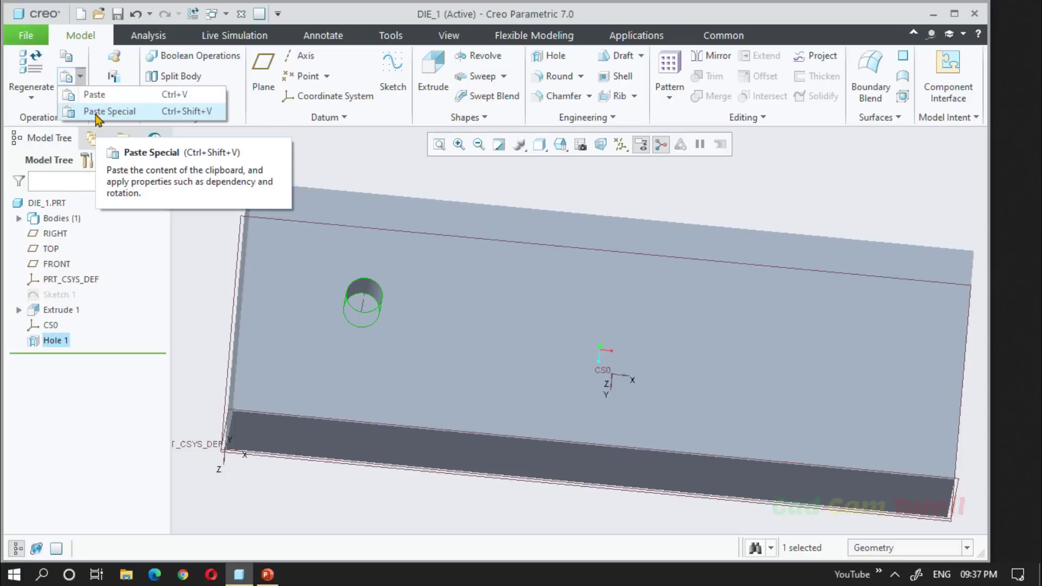
click(127, 98)
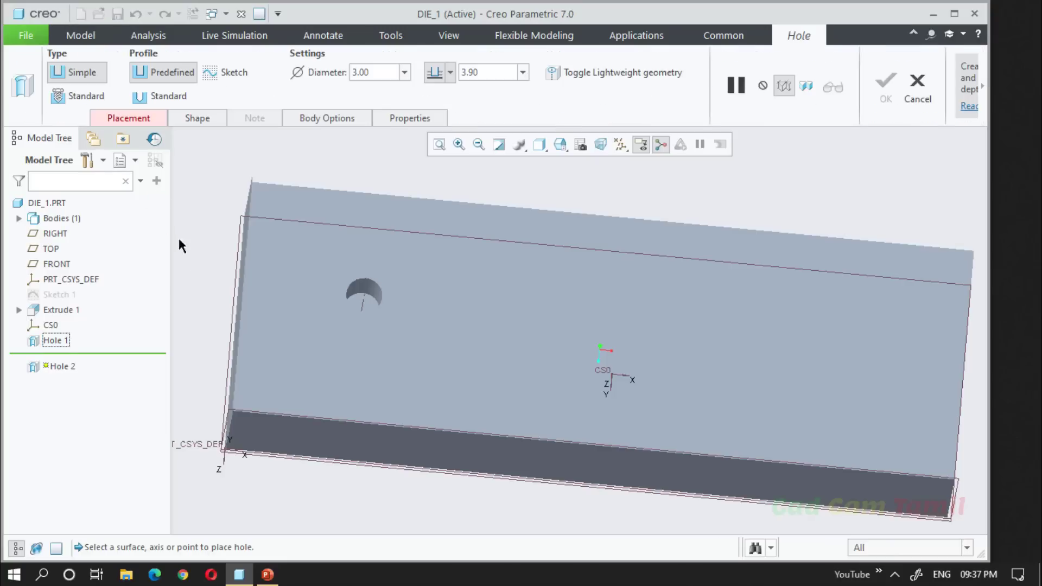
scroll(198, 261, up, 3)
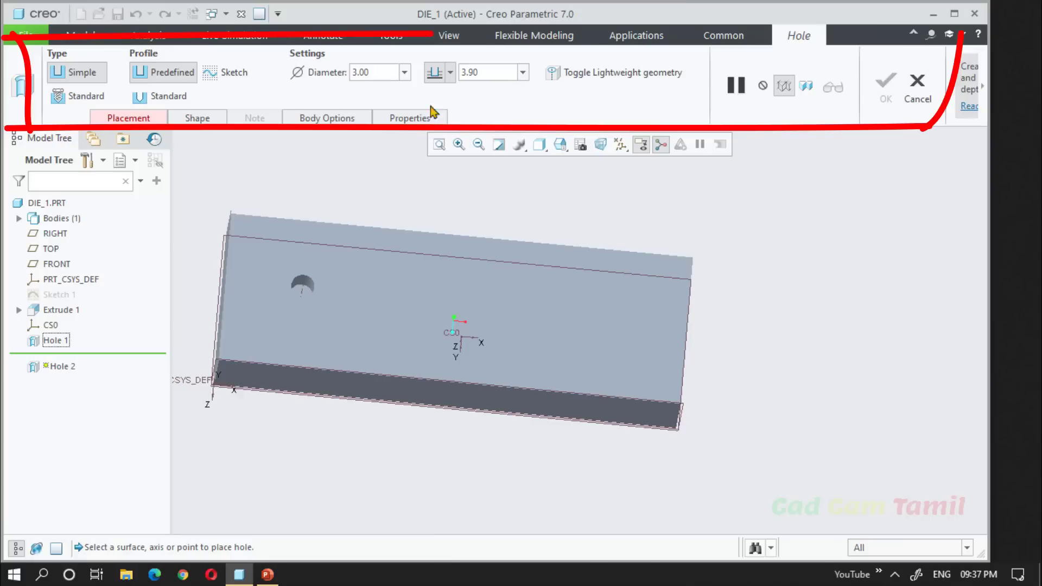
click(115, 118)
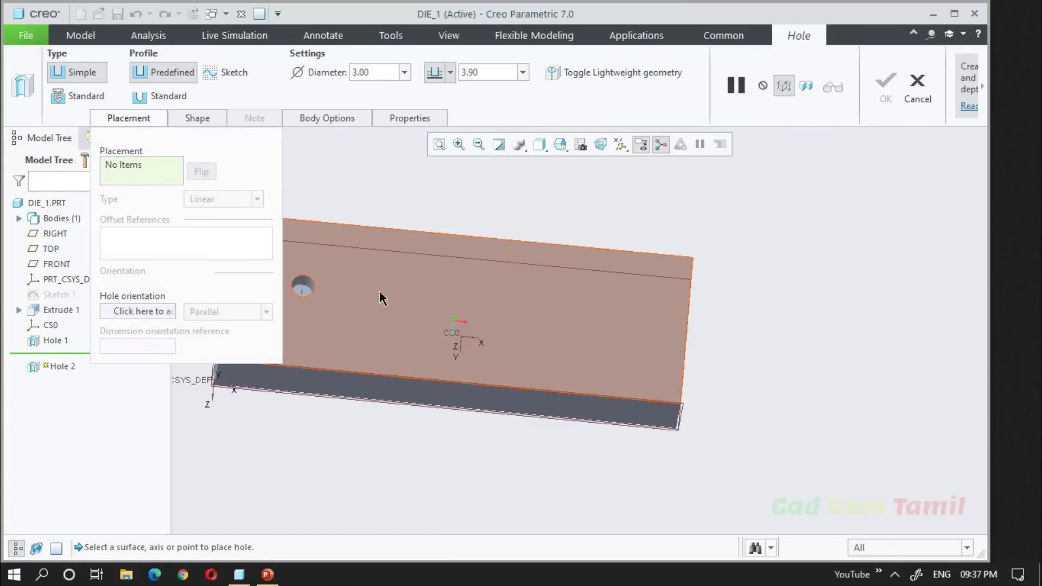
click(476, 298)
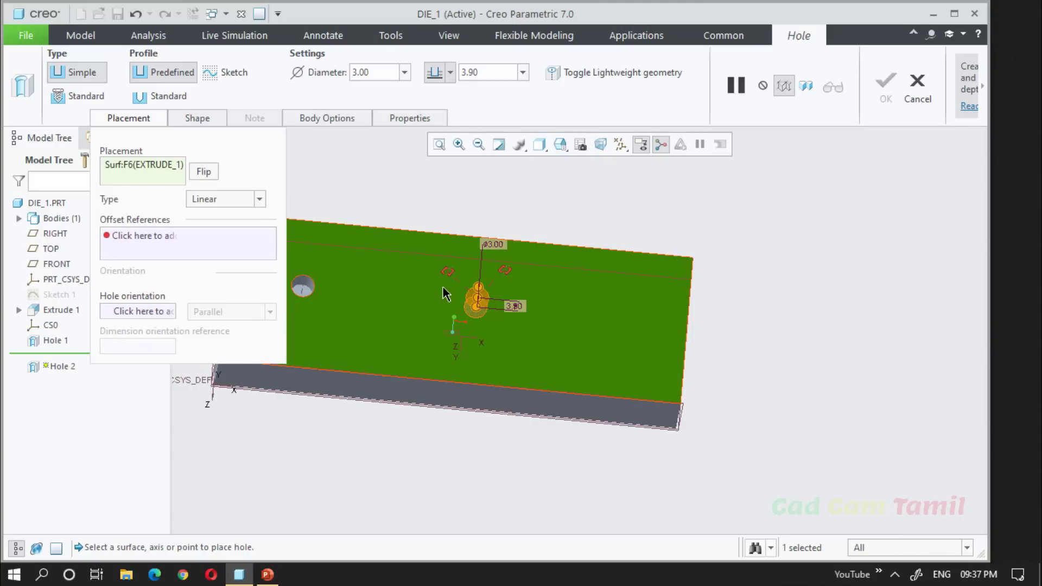
drag(448, 272, 483, 237)
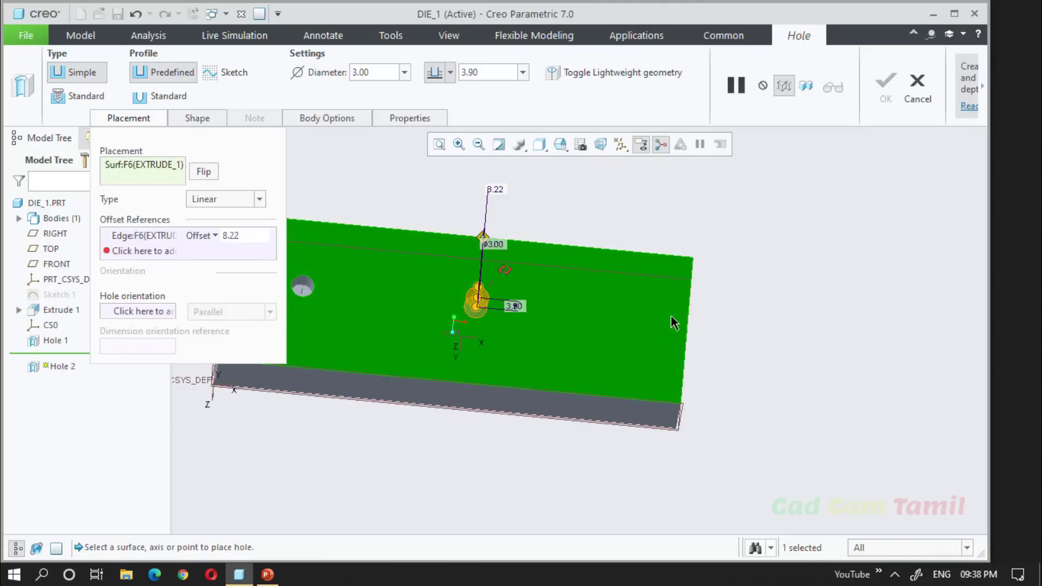
drag(512, 276, 688, 318)
middle_drag(636, 326, 630, 275)
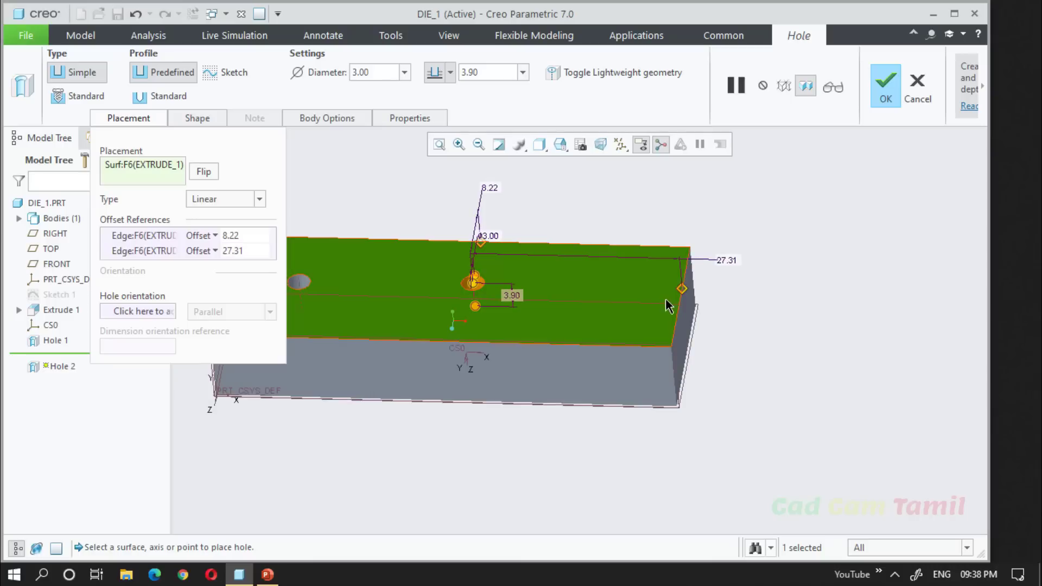
scroll(581, 326, up, 2)
scroll(420, 327, down, 2)
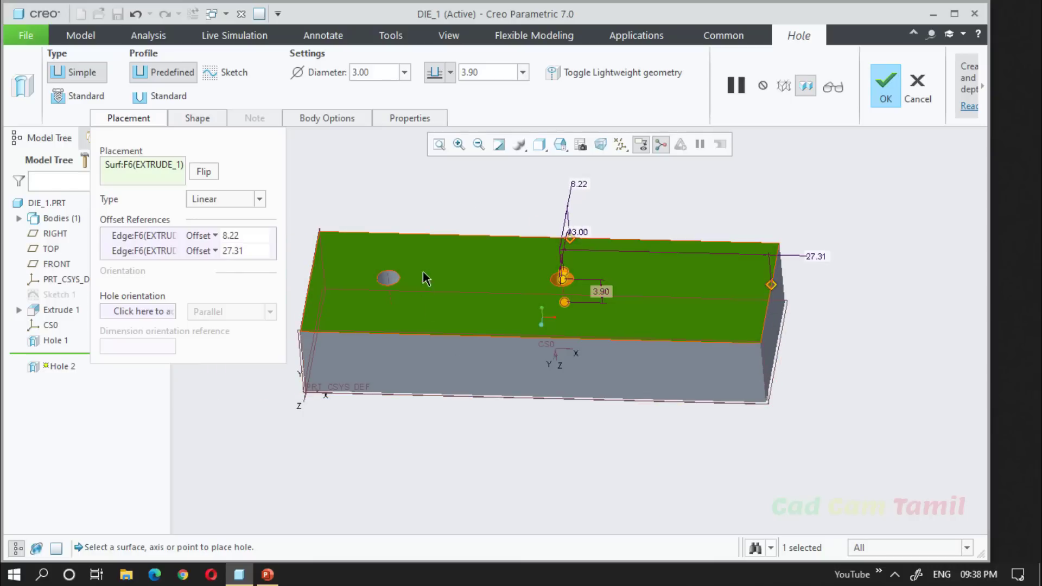
click(918, 87)
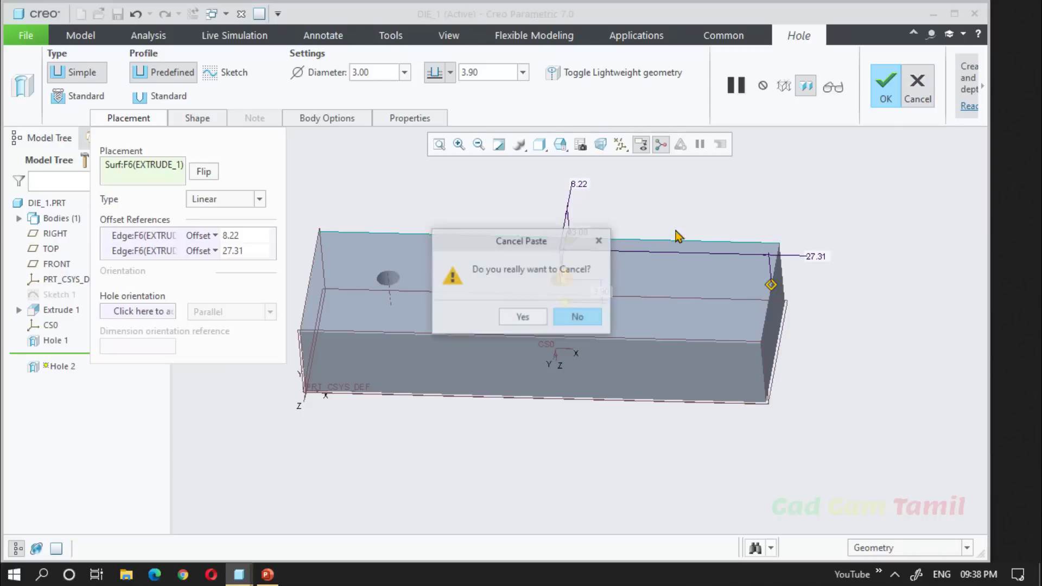
click(508, 319)
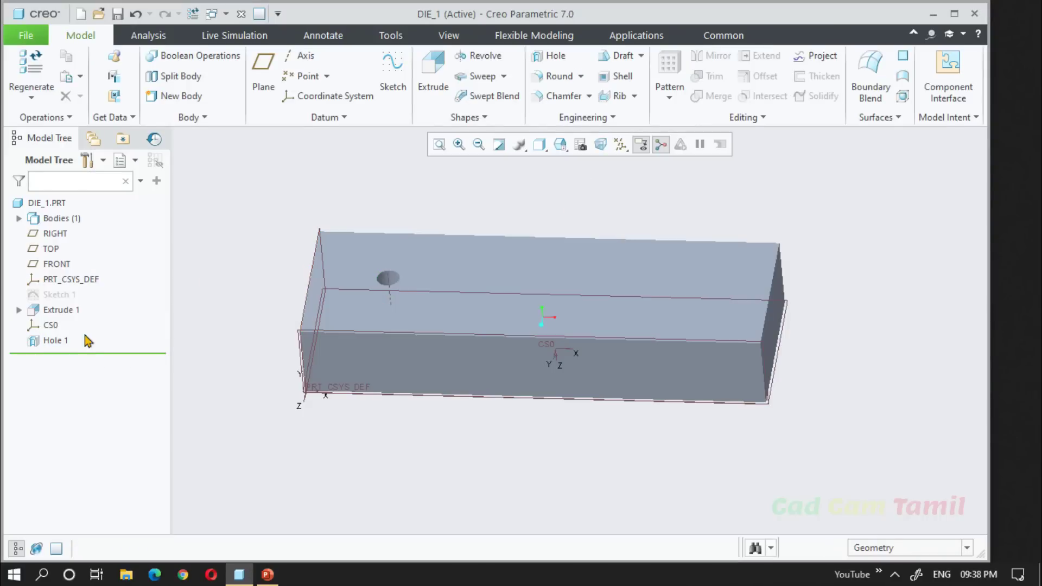
Step: Paste Special the copied Hole 1 as a fully dependent copy with options to vary, applying move/rotate transformations to copies
click(61, 340)
click(80, 76)
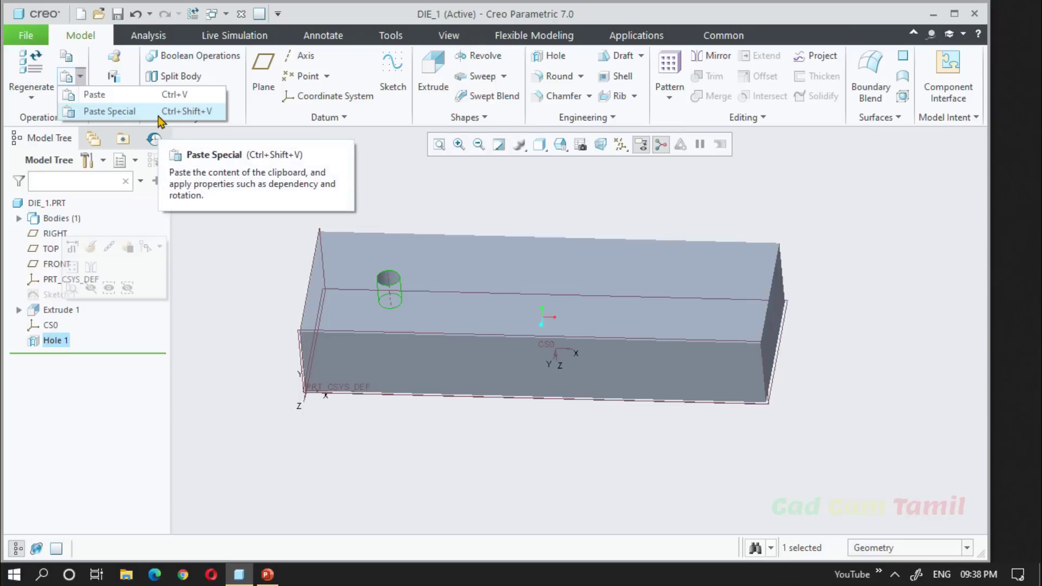
click(114, 111)
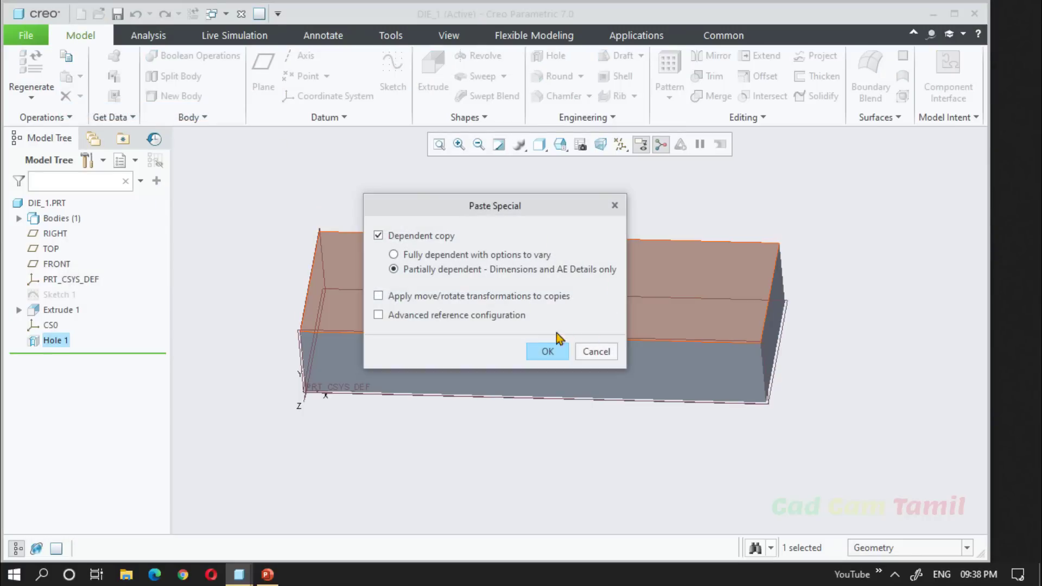
drag(483, 213, 399, 187)
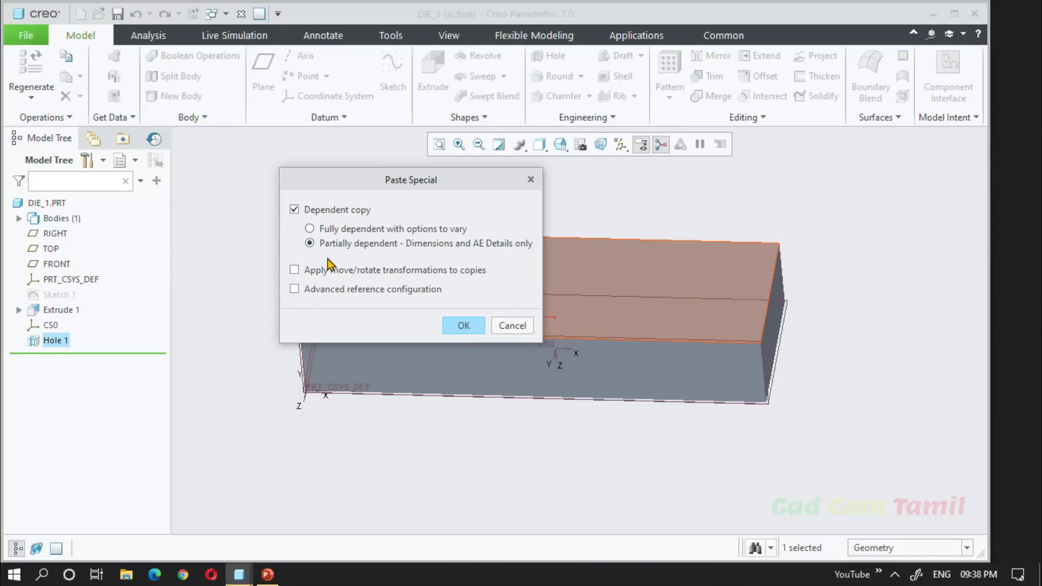
drag(372, 185, 329, 175)
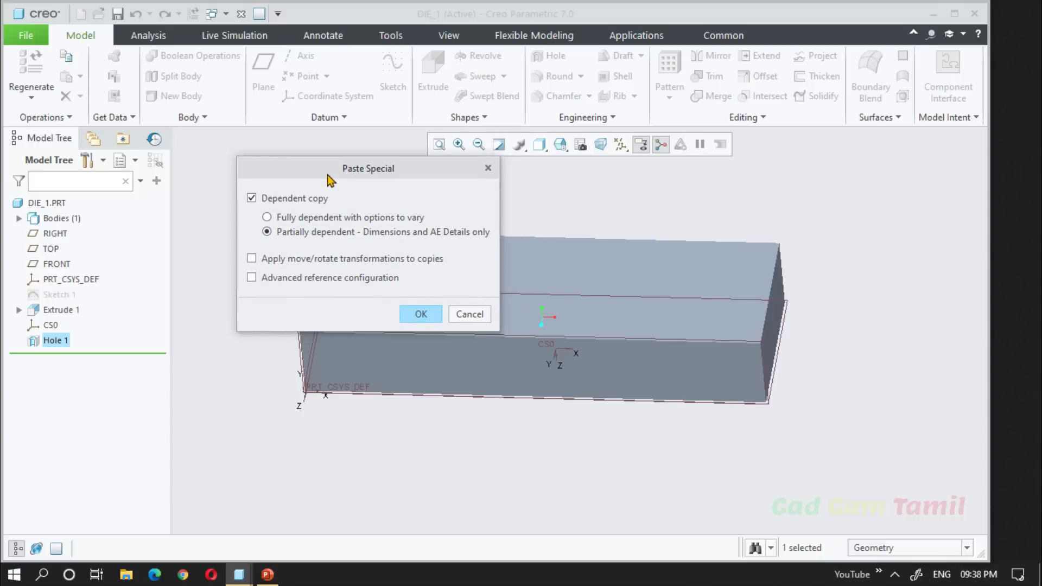
click(308, 219)
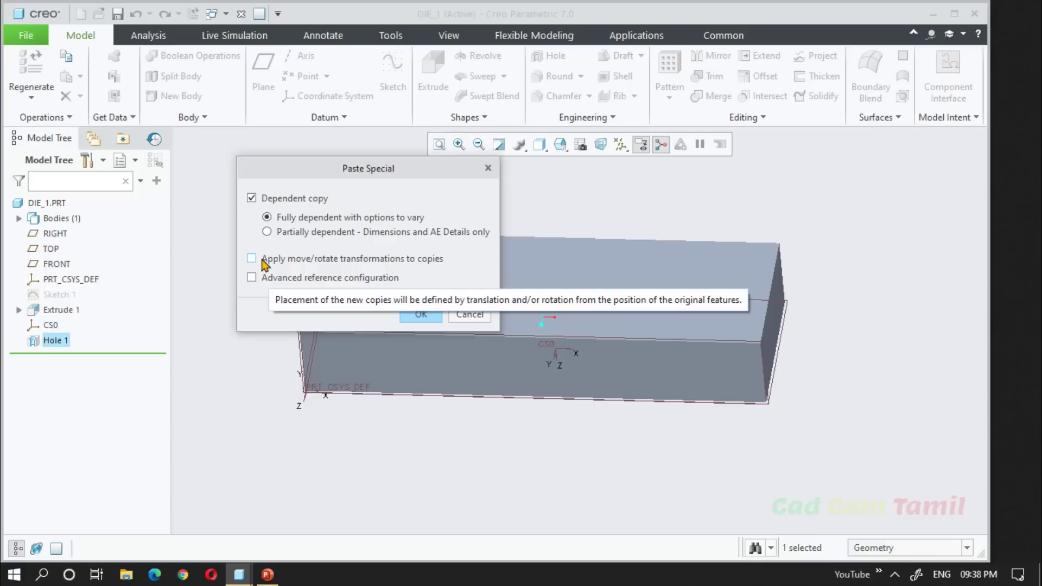
click(252, 259)
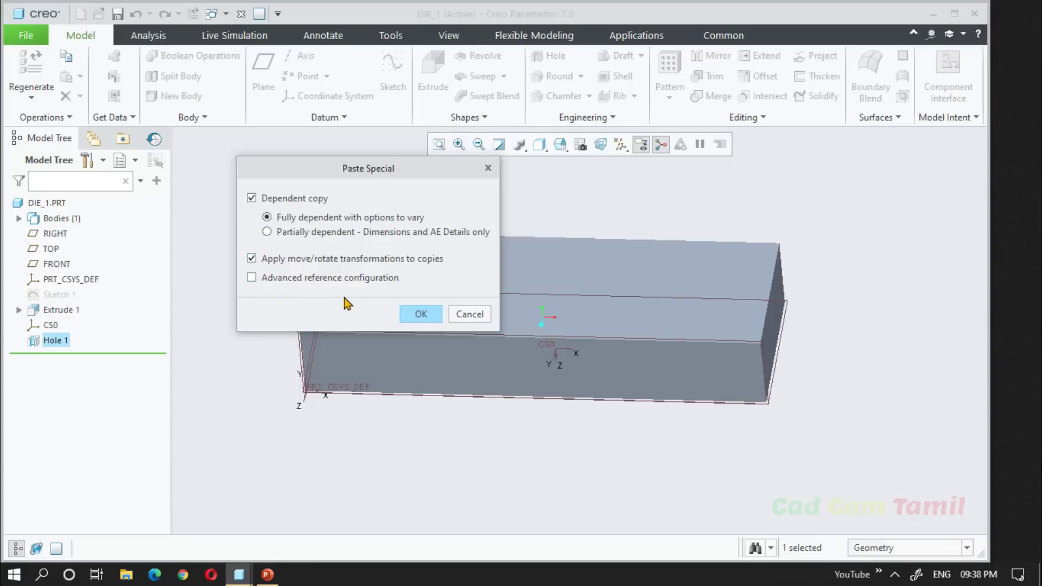
click(252, 277)
click(252, 277)
click(410, 317)
middle_drag(383, 287, 395, 325)
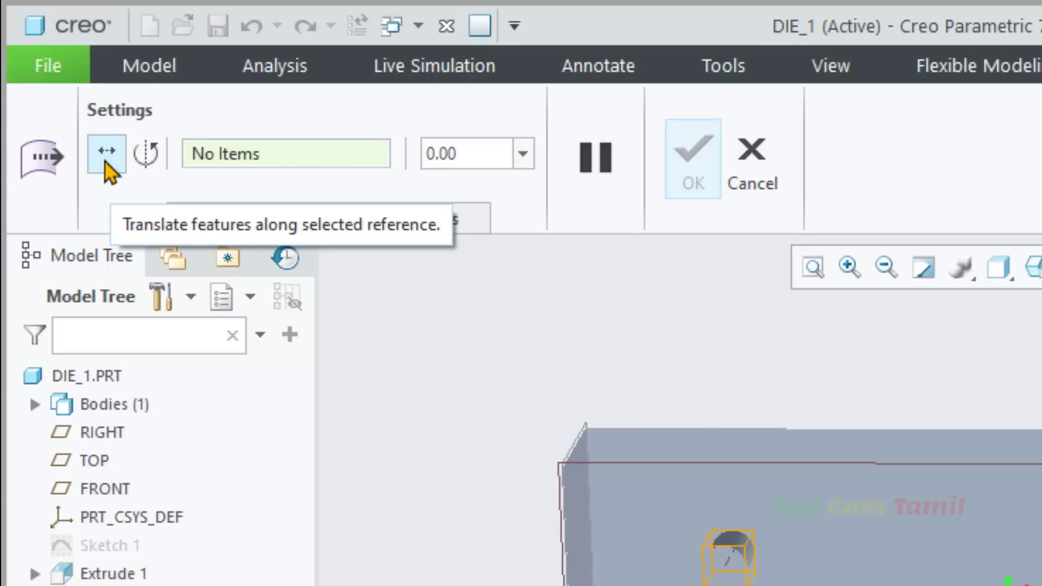
click(197, 156)
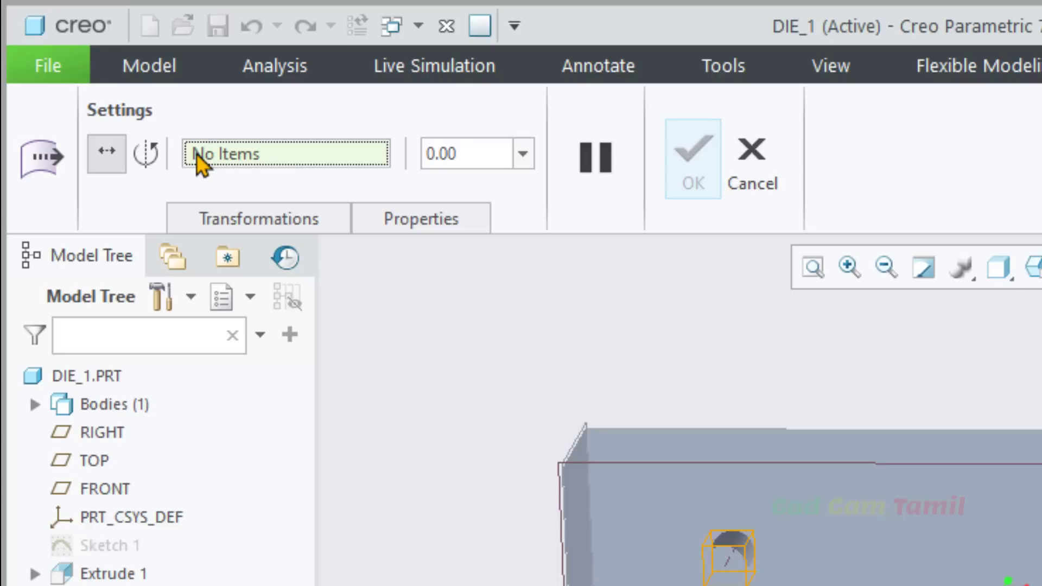
click(458, 158)
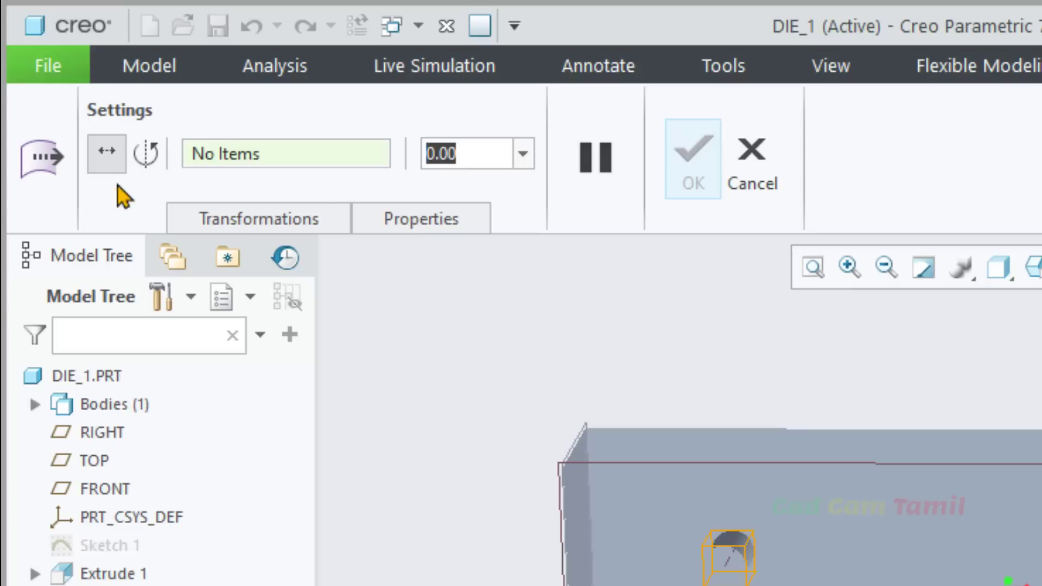
click(146, 153)
click(459, 152)
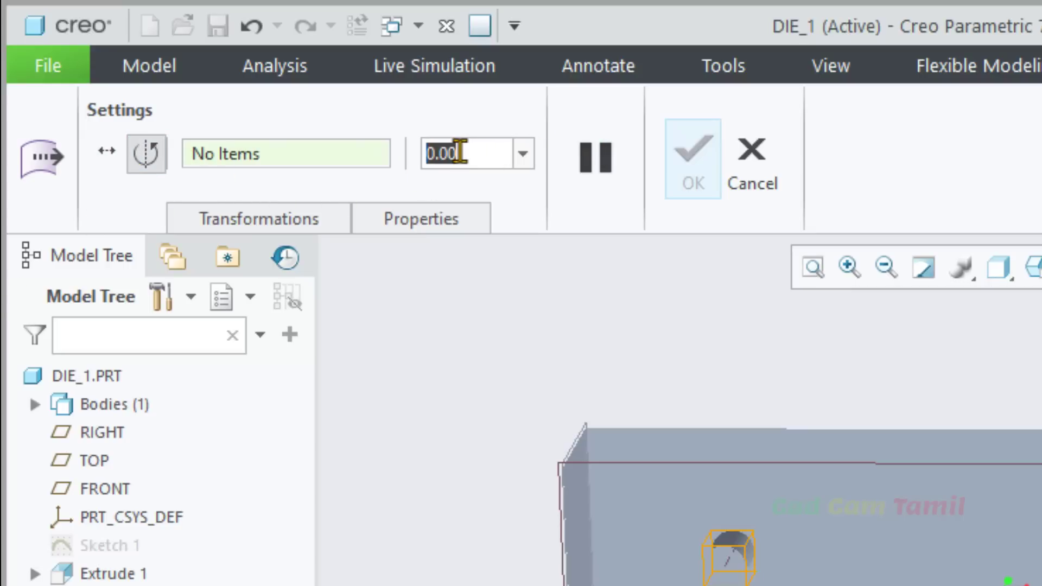
click(108, 154)
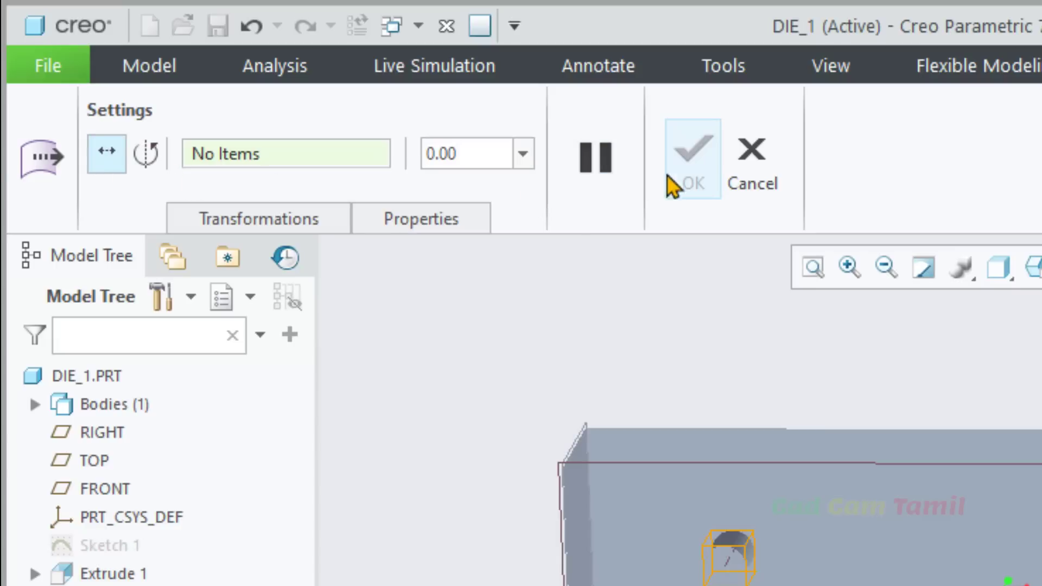
Step: Translate the copied hole 10 perpendicular to the block's long side face as the first transformation
click(325, 226)
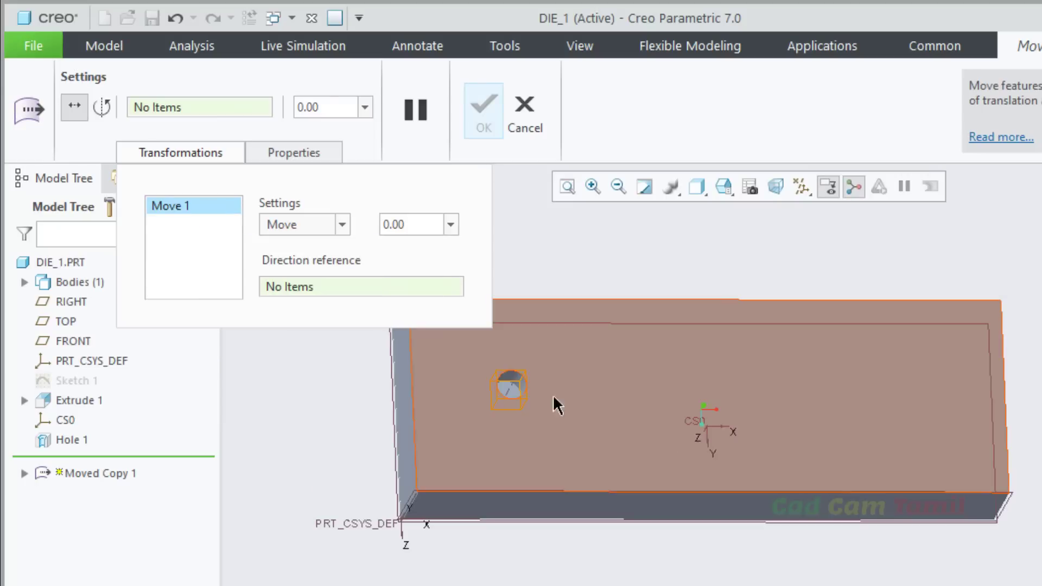
click(710, 393)
middle_drag(707, 396, 597, 481)
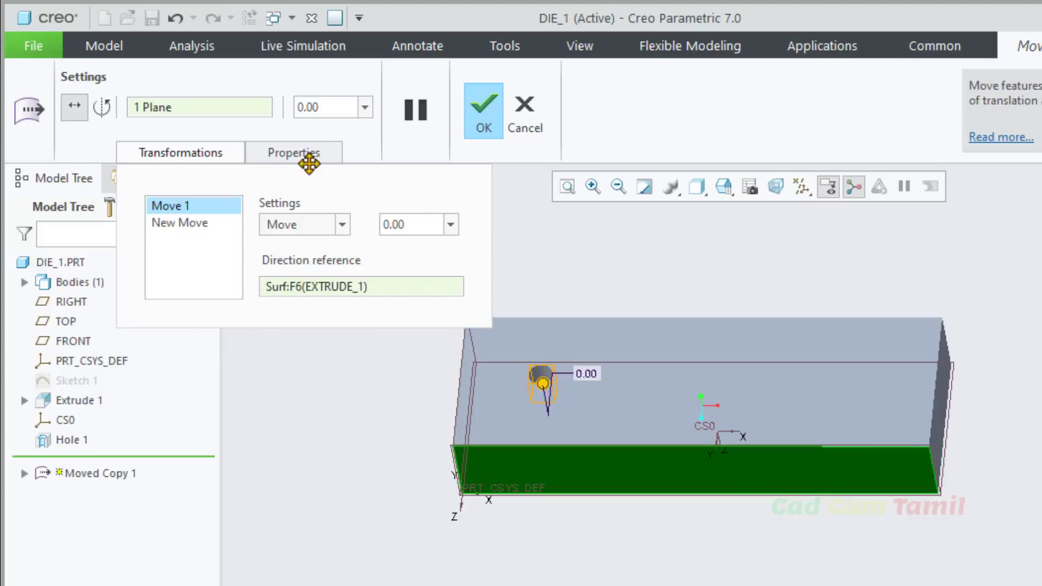
click(338, 107)
text(1)
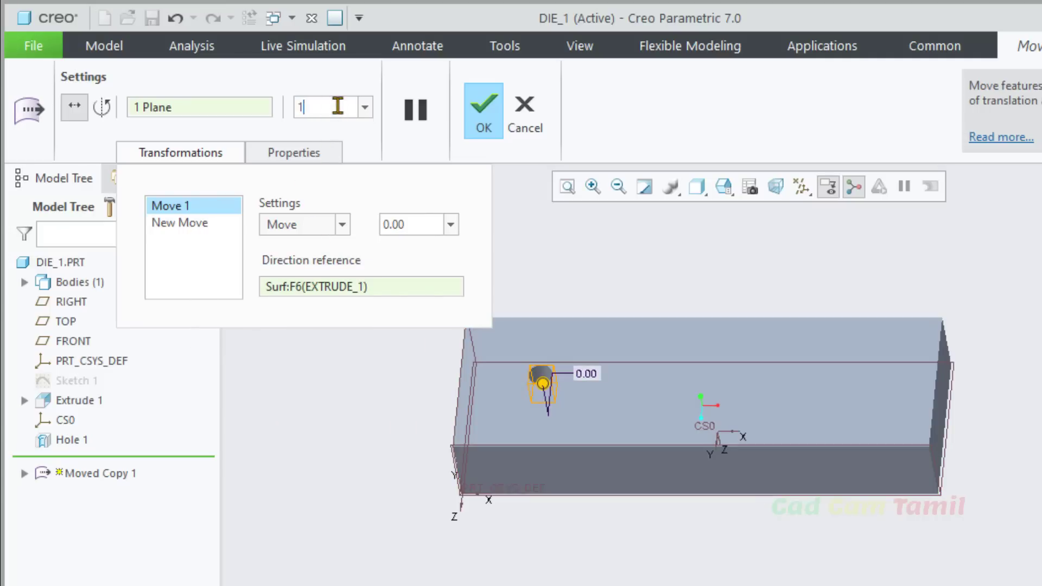
text(0)
key(Return)
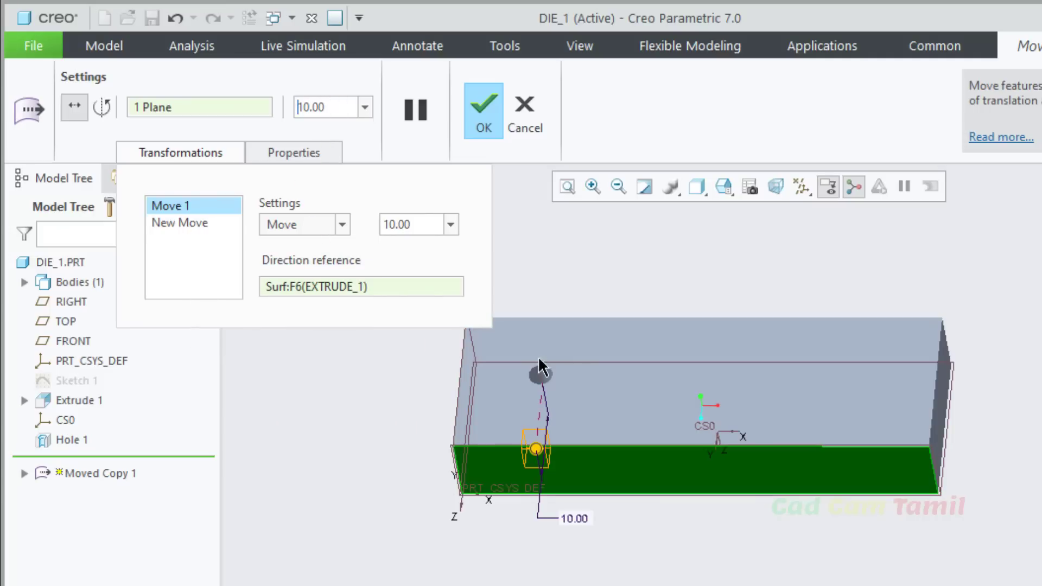
Step: Set the first transformation's translation distance to 6
middle_drag(608, 370, 549, 559)
double_click(421, 225)
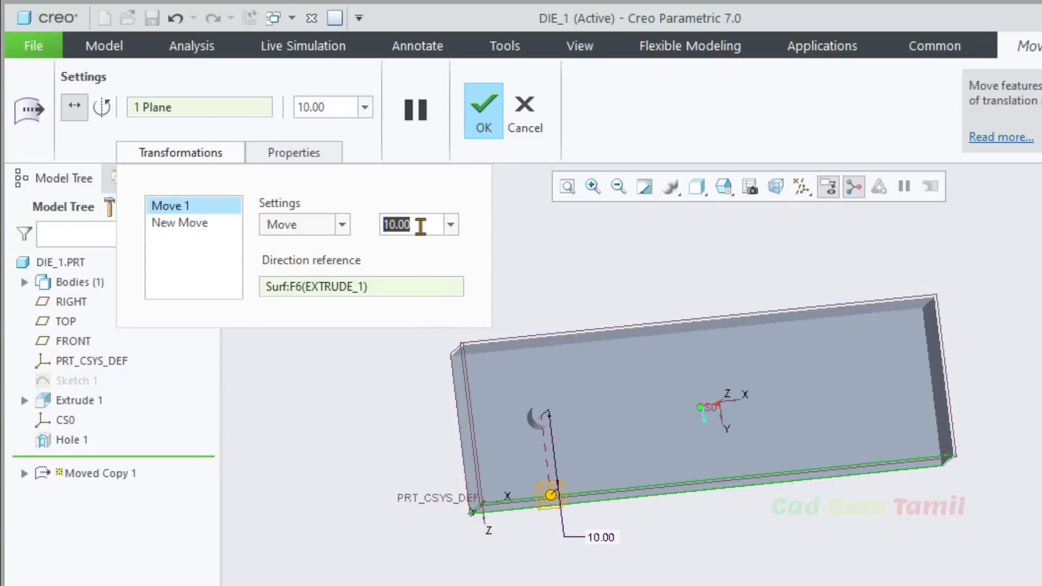
text(6)
key(Return)
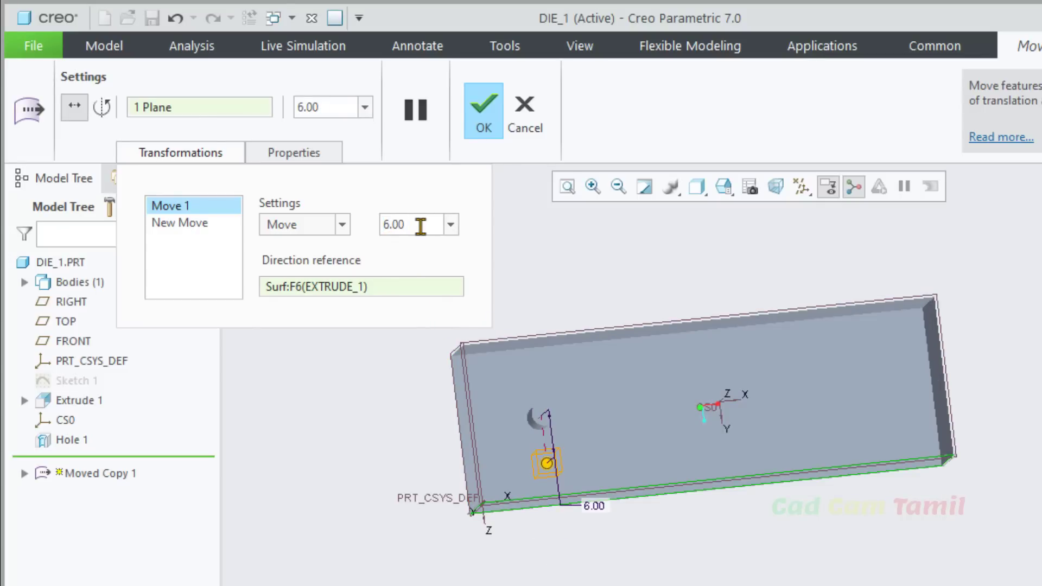
mouse_move(364, 440)
middle_down()
mouse_move(356, 412)
mouse_move(362, 426)
middle_up()
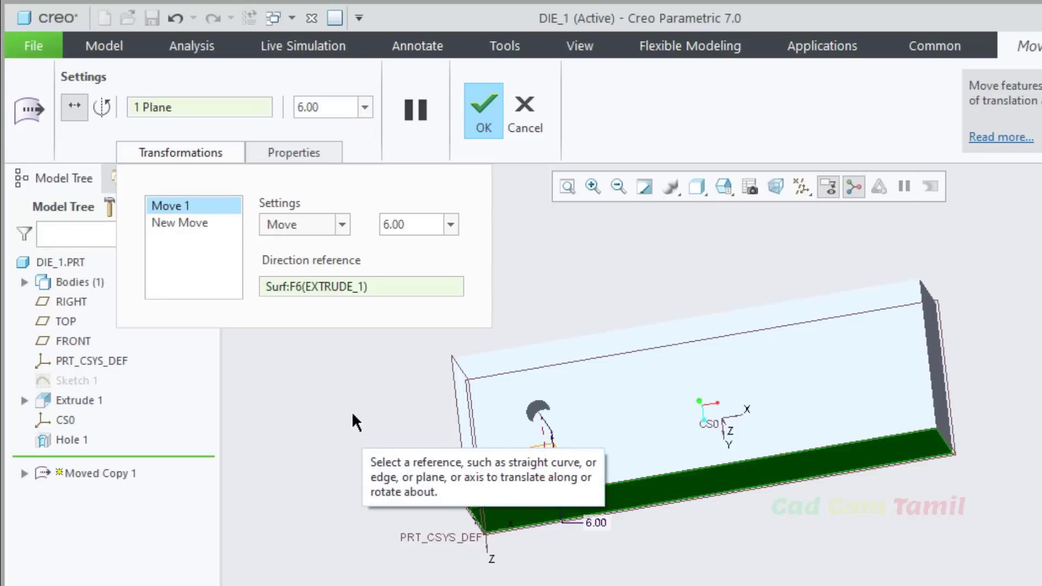
Step: Change the first transformation's type to Rotate
double_click(307, 107)
click(407, 225)
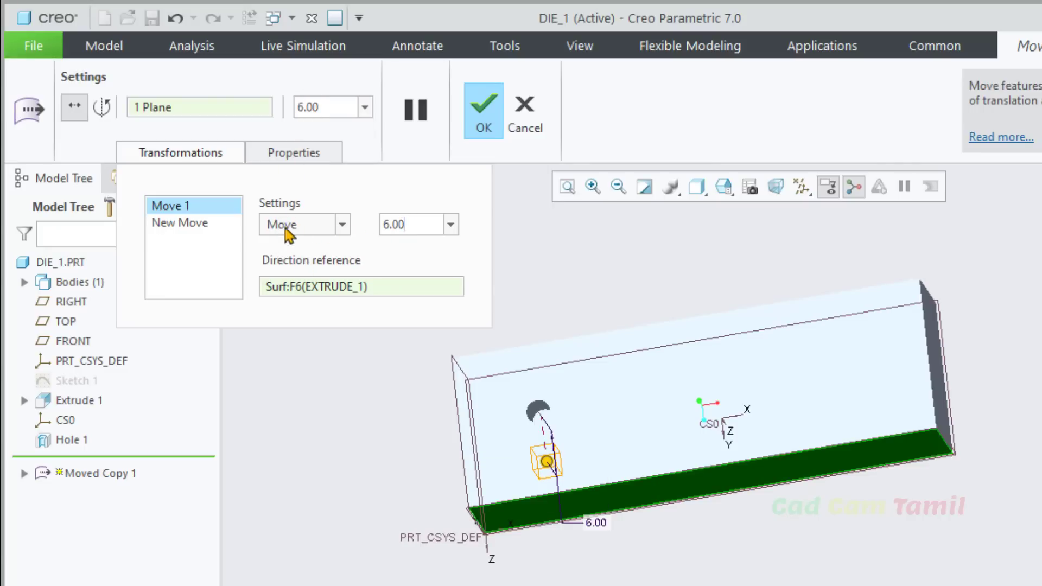
click(342, 225)
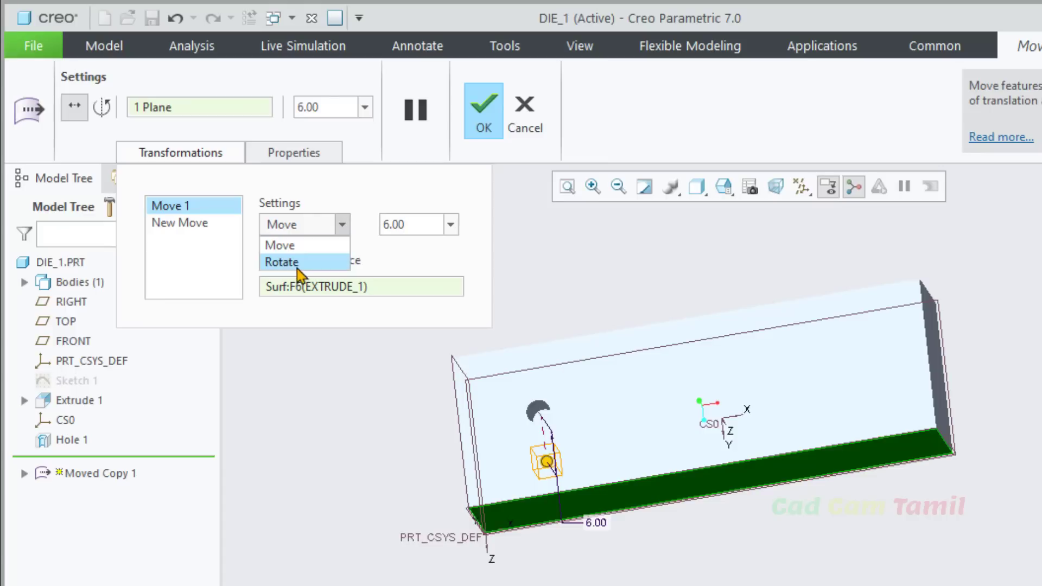
click(280, 262)
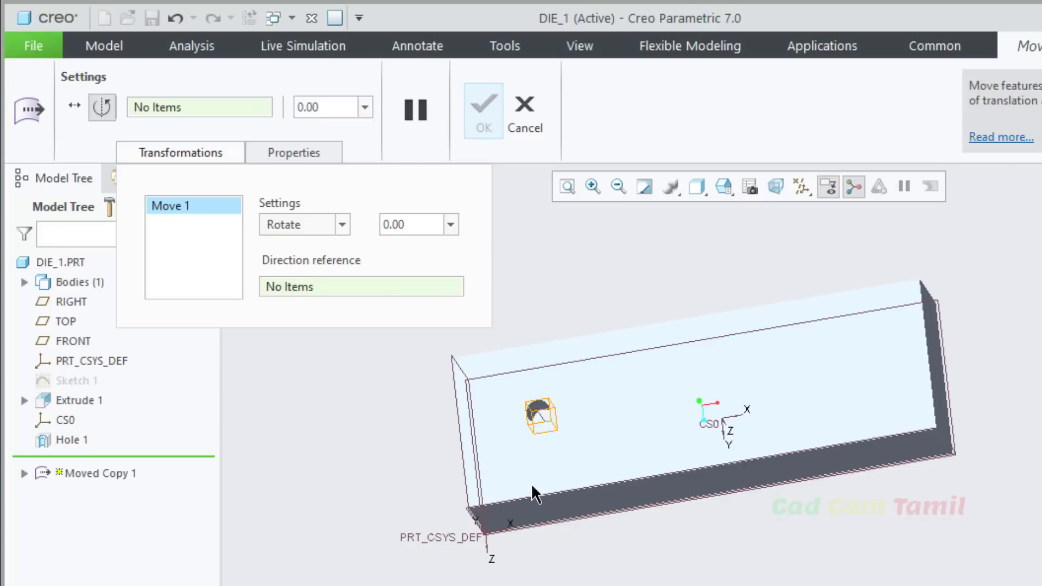
Step: Rotate the copied hole by 20 about the block's short corner edge beside PRT_CSYS_DEF
scroll(471, 526, down, 3)
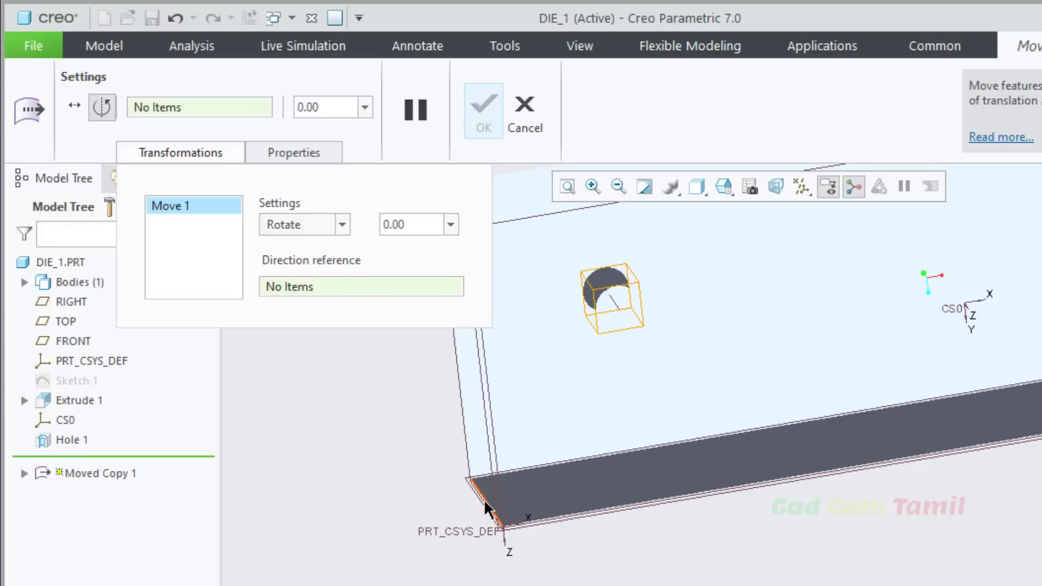
click(483, 500)
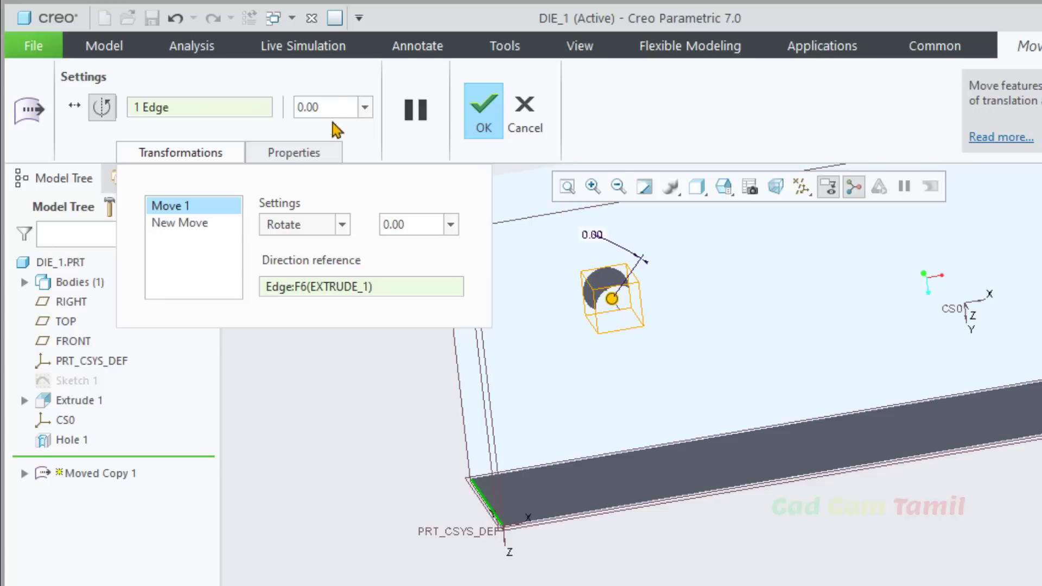
double_click(318, 108)
text(20)
key(Return)
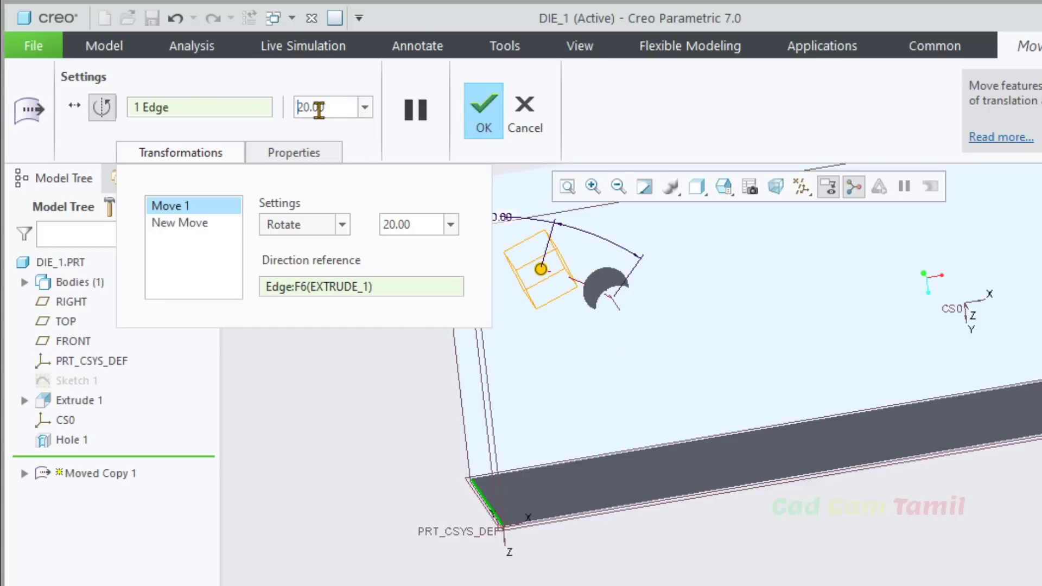
middle_drag(826, 414, 848, 375)
scroll(727, 378, down, 5)
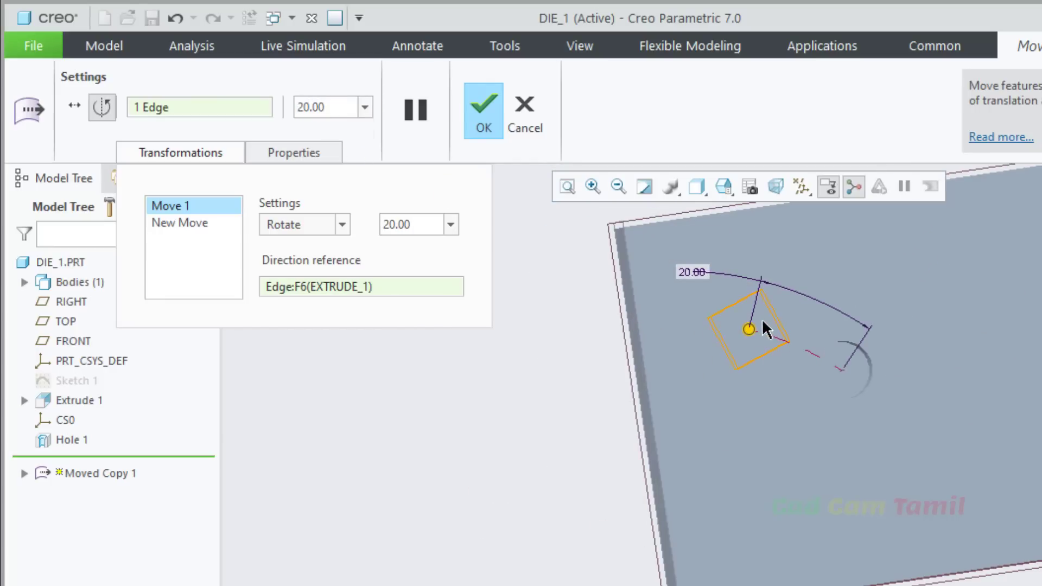
scroll(762, 318, up, 4)
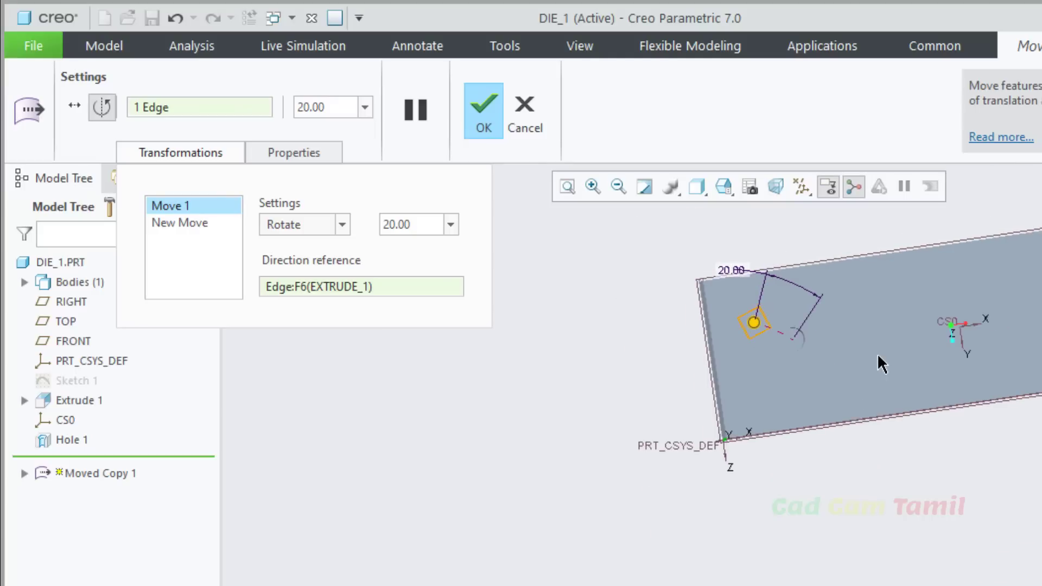
scroll(775, 496, down, 2)
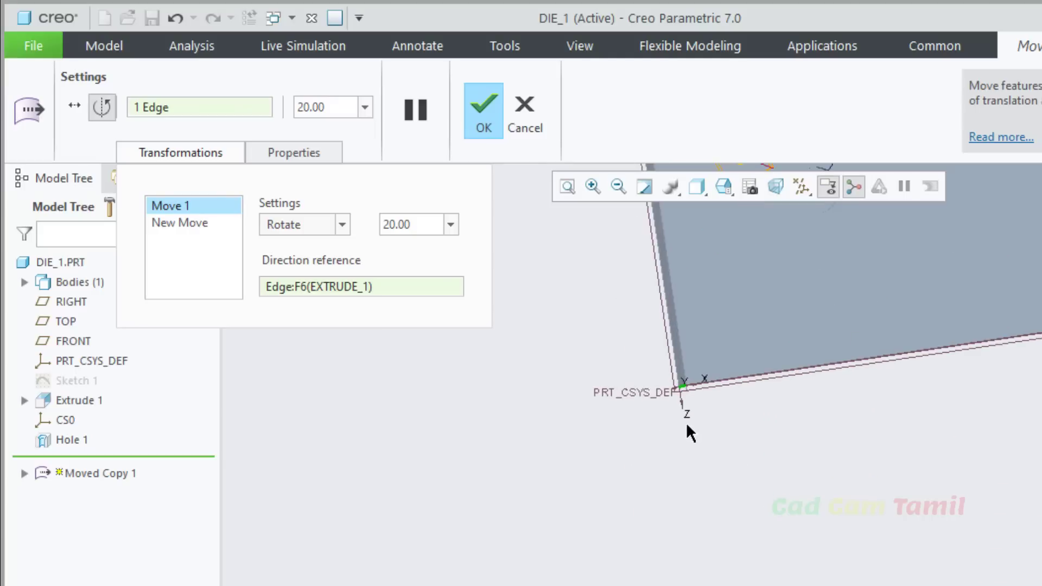
scroll(662, 483, up, 2)
scroll(644, 549, up, 1)
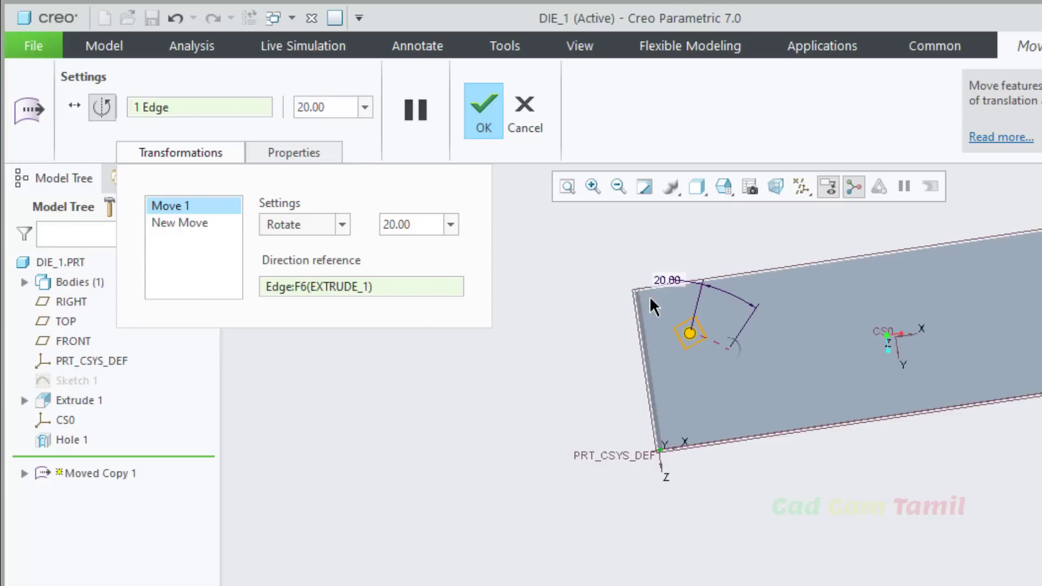
Step: Add a second transformation that moves the copied hole 10 perpendicular to the block's far end face
click(205, 228)
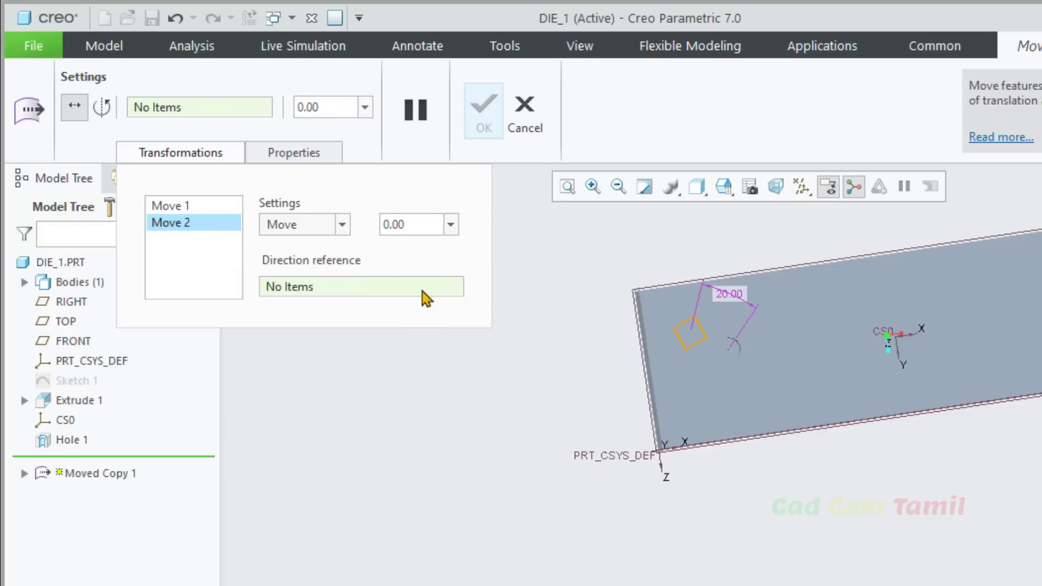
middle_drag(969, 442, 856, 409)
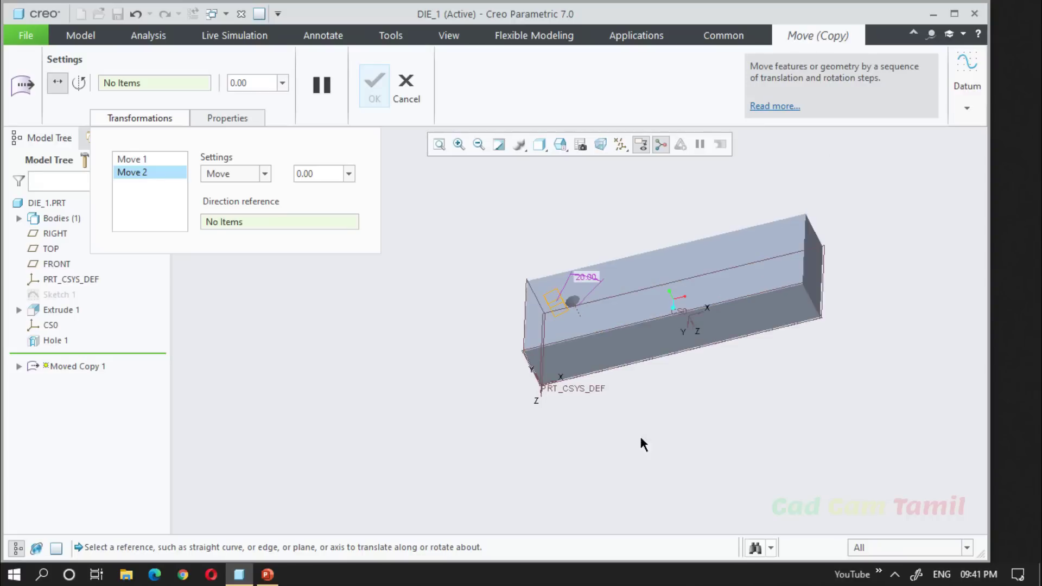
scroll(842, 239, down, 3)
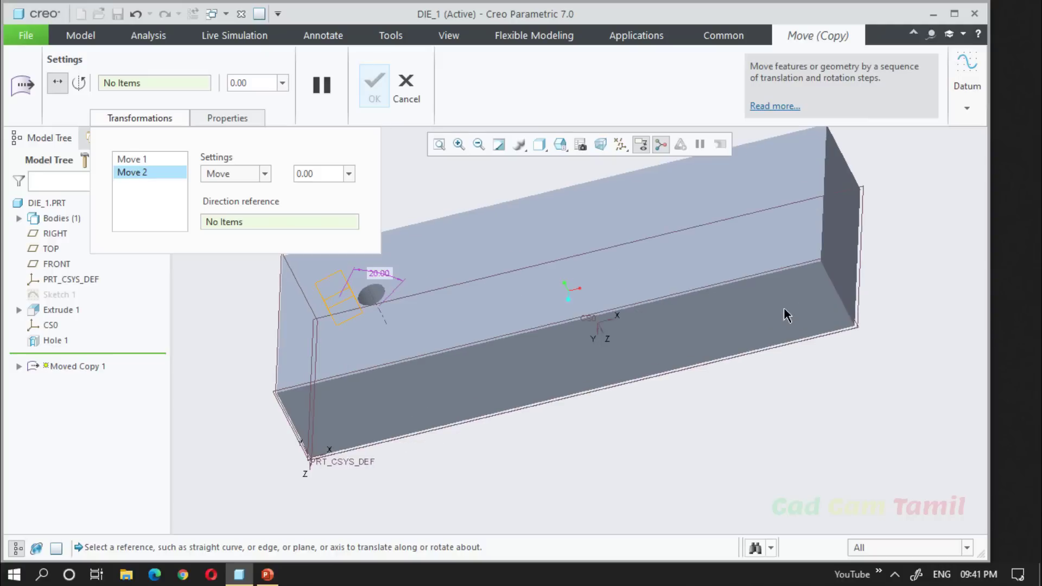
click(850, 259)
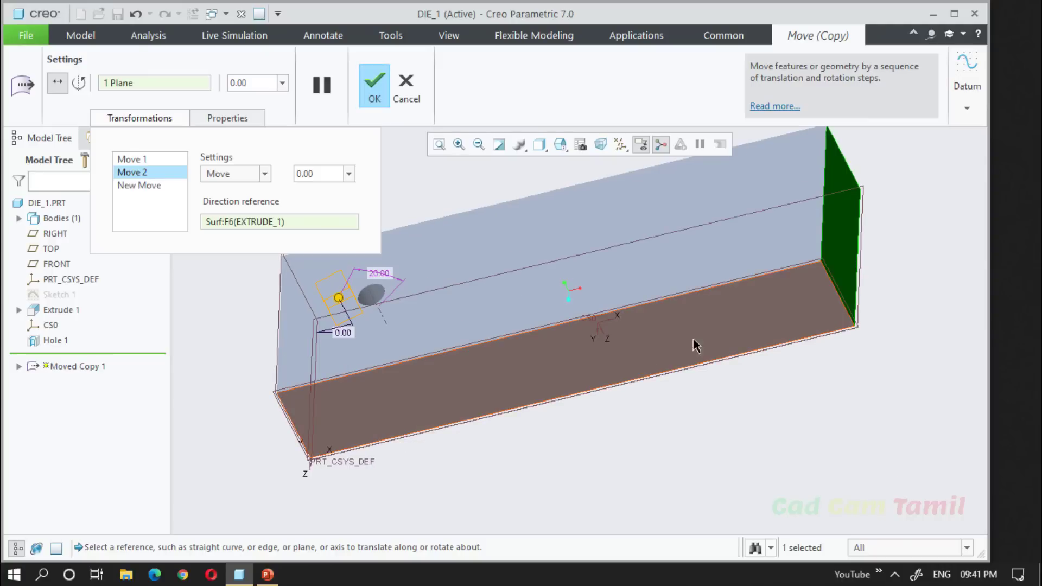
double_click(313, 174)
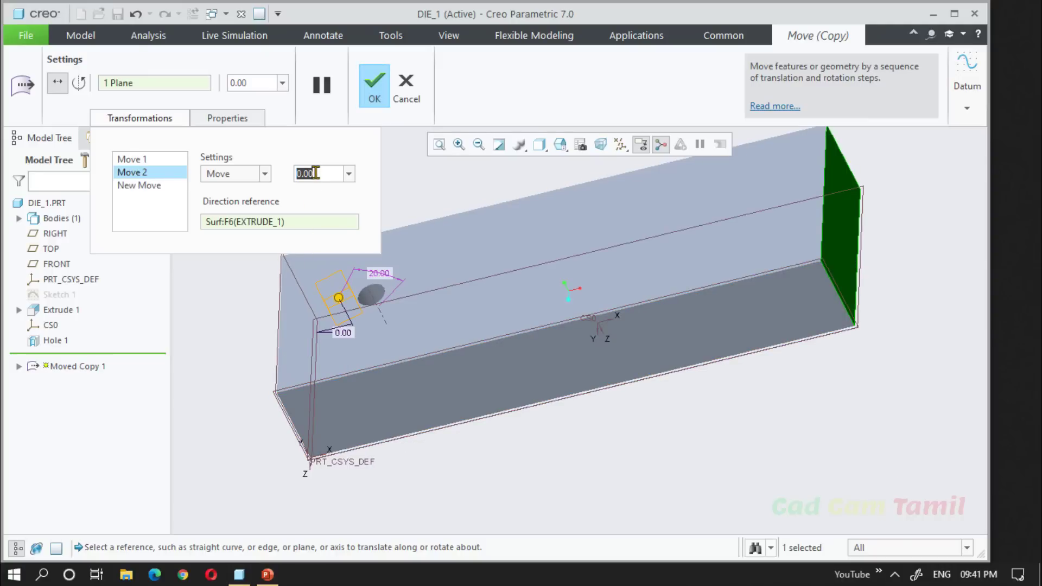
text(10)
key(Return)
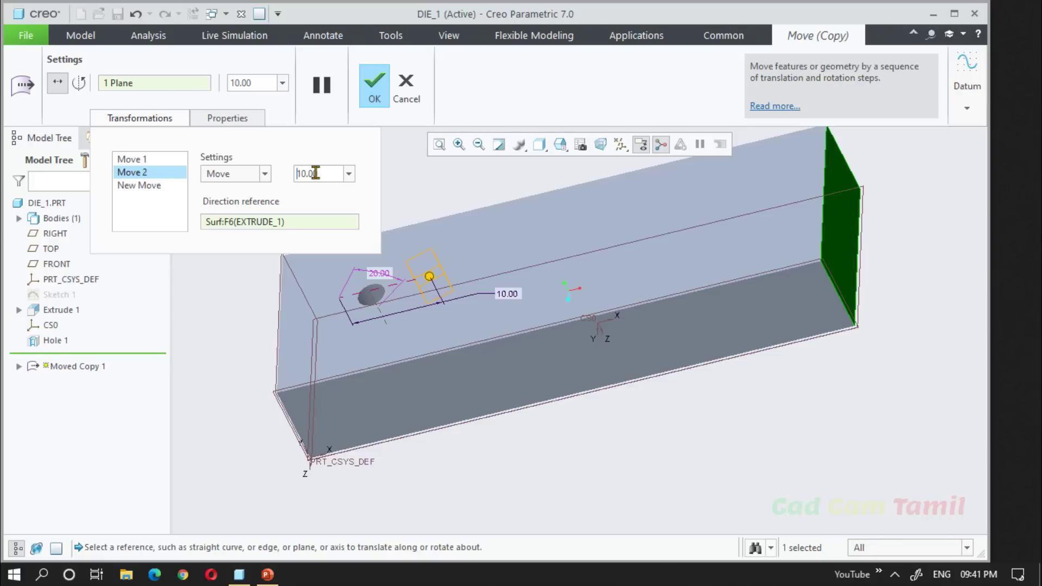
Step: Set the second move's distance to 50
double_click(255, 84)
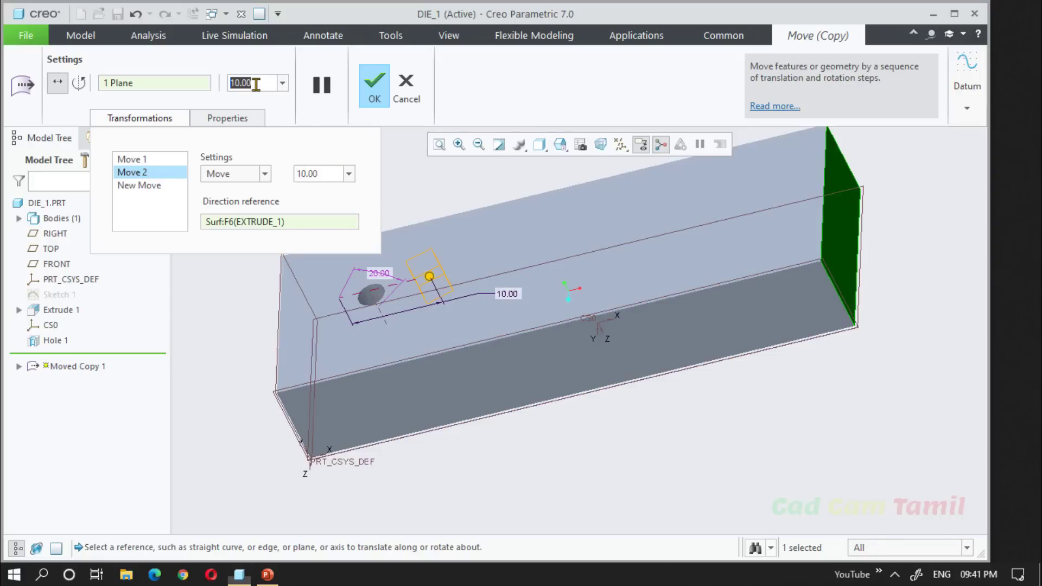
text(50)
key(Return)
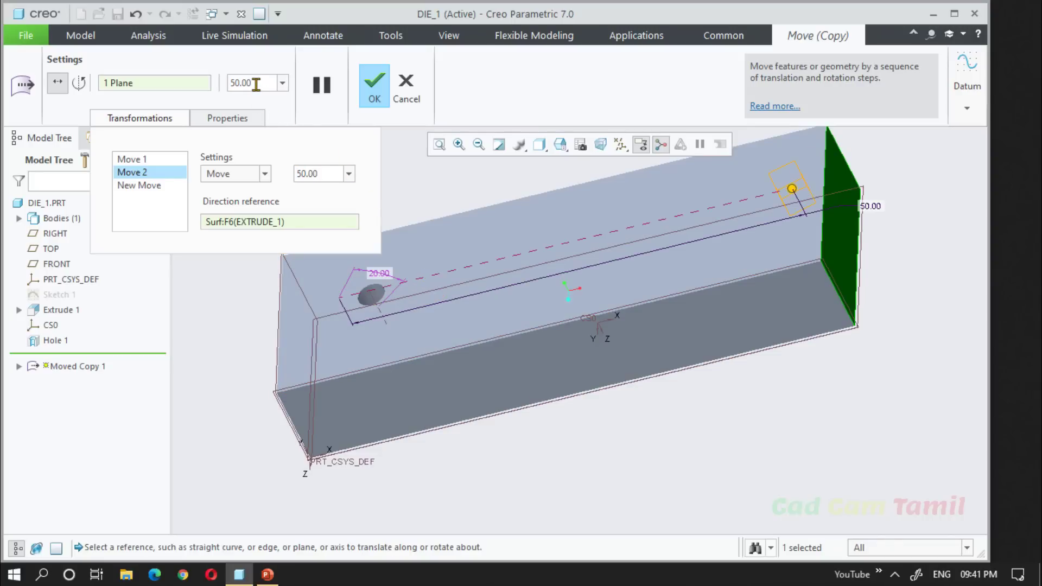
Step: Set the second move's distance to 20
double_click(242, 81)
text(20)
key(Return)
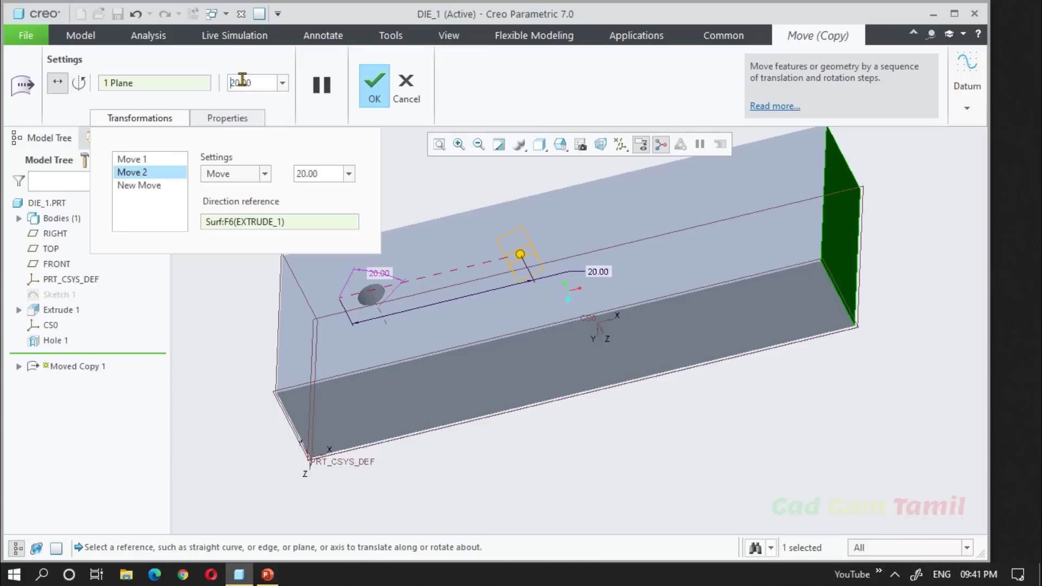
middle_drag(455, 218, 498, 284)
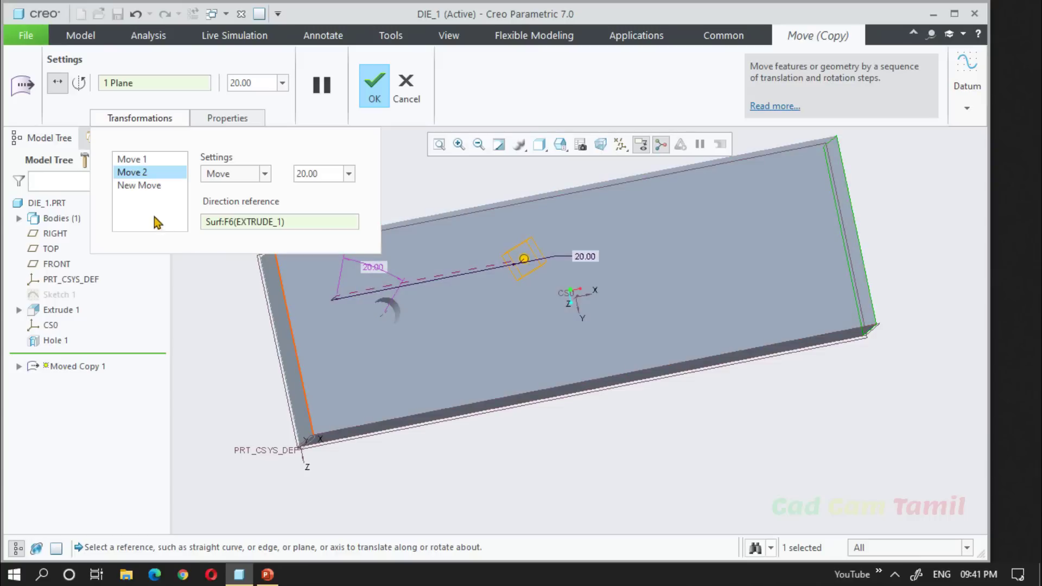
Step: Add a third transformation that moves the copied hole 5 perpendicular to the block's long side face
click(146, 186)
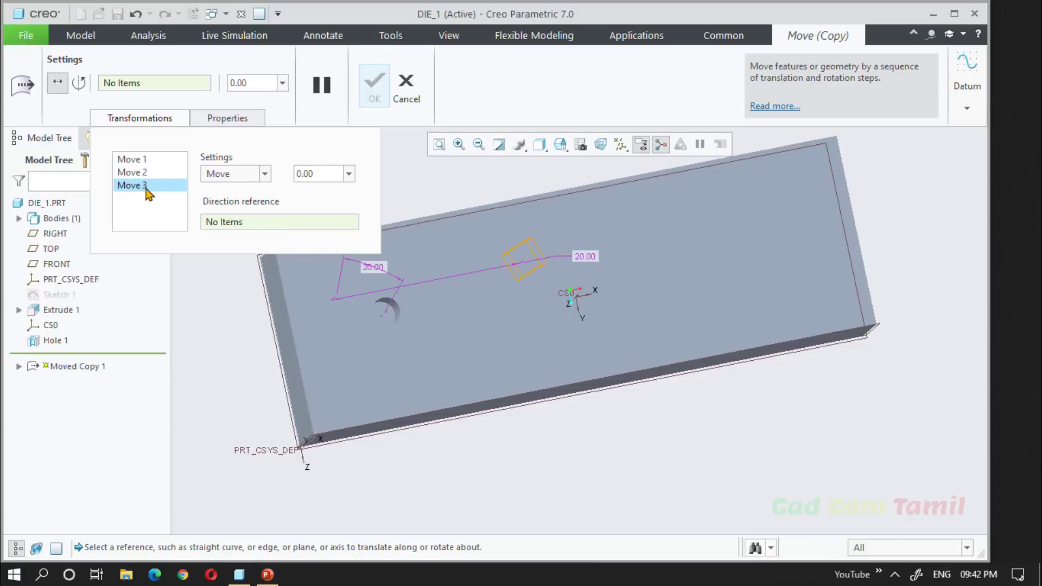
middle_drag(698, 291, 663, 226)
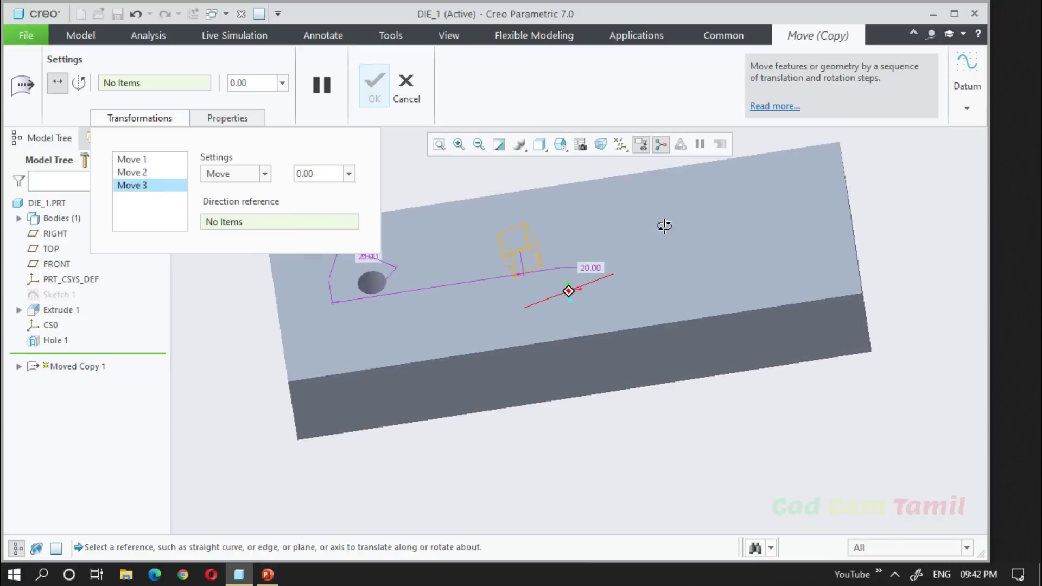
click(676, 352)
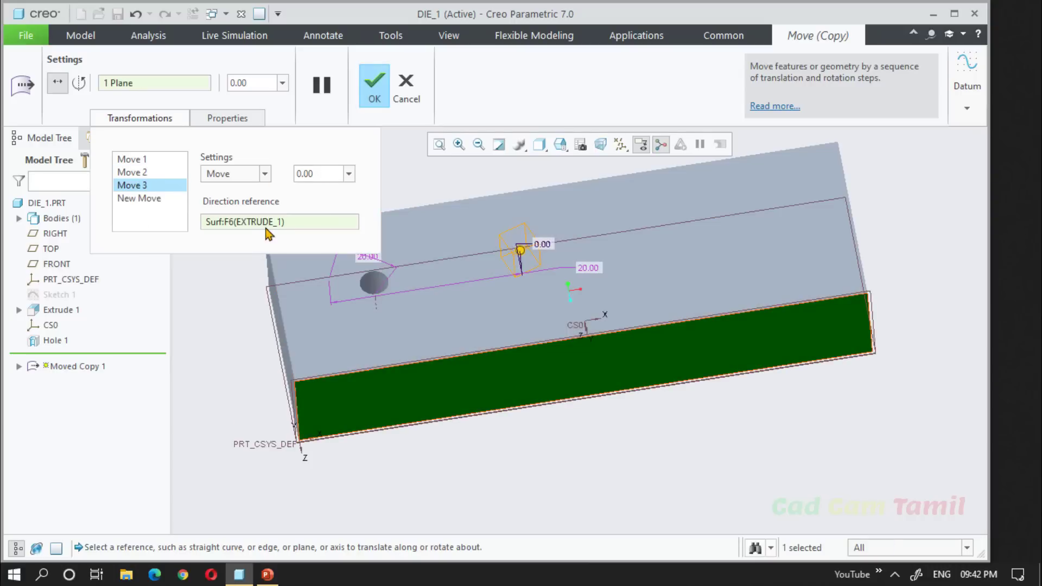
click(322, 174)
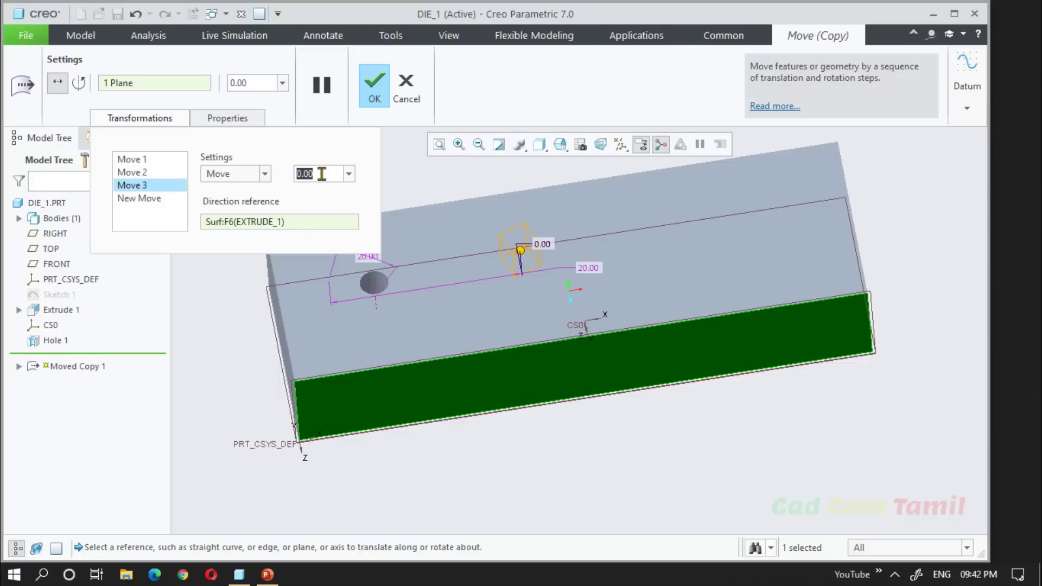
text(5)
key(Return)
middle_drag(739, 237, 729, 265)
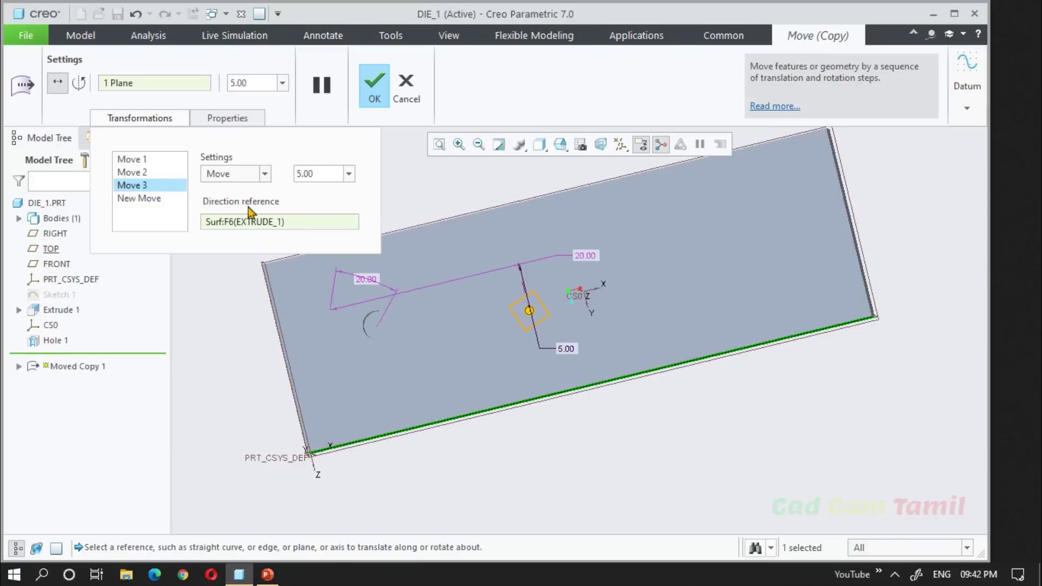
Step: Add a fourth transformation that moves the copied hole 20 perpendicular to the block's far end face
click(156, 199)
middle_drag(699, 260, 800, 226)
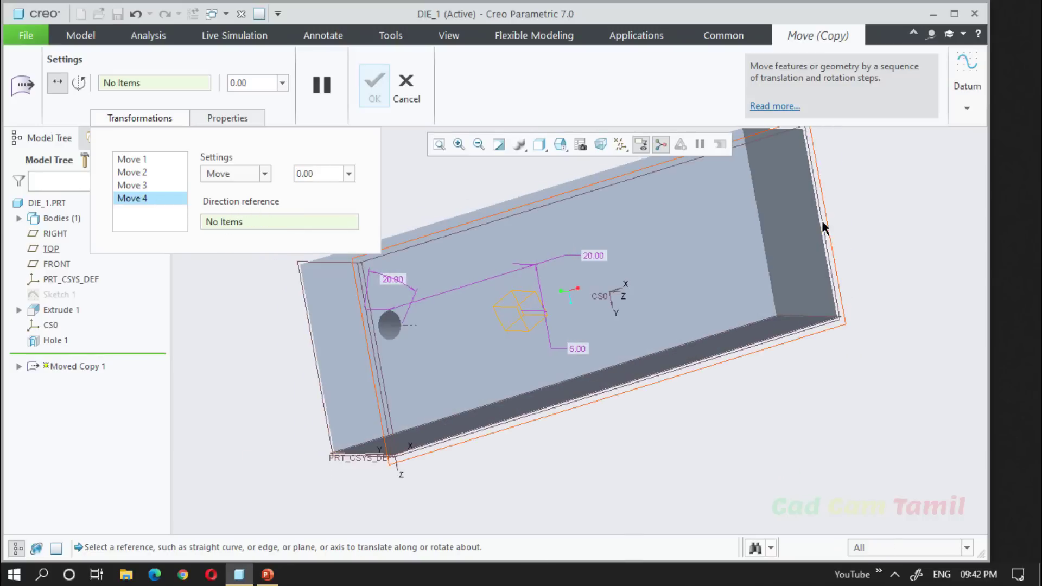
click(801, 226)
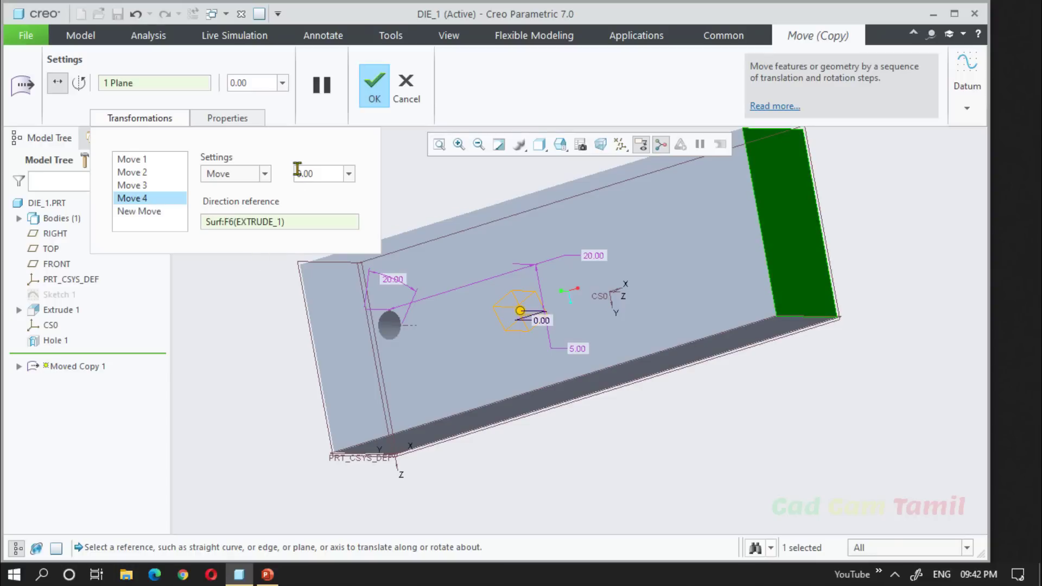
double_click(304, 173)
text(20)
key(Return)
middle_drag(565, 353, 718, 365)
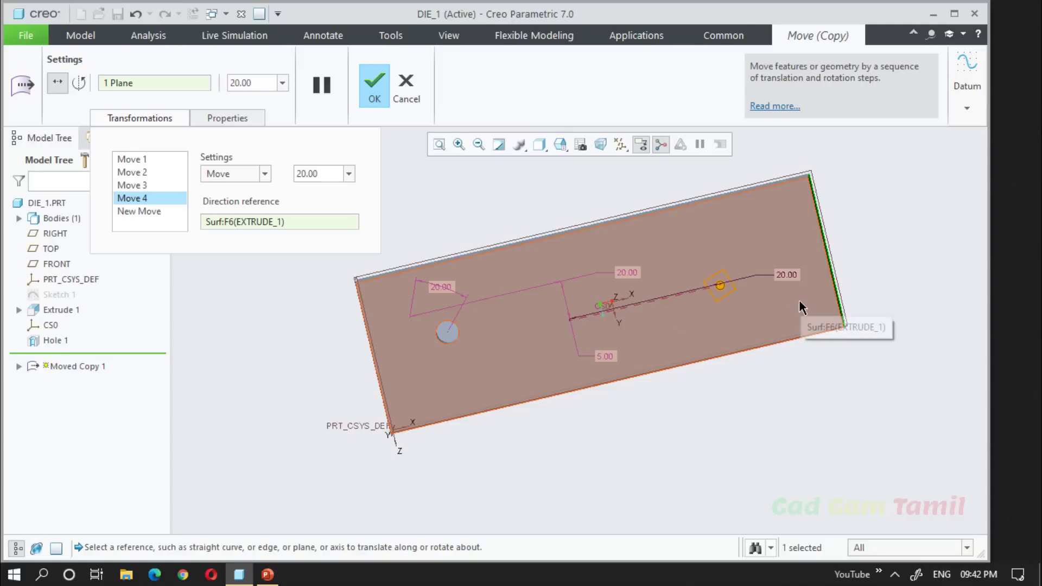
Step: Finish the moved copy of Hole 1 with its four transformations and clear the selection
click(374, 77)
middle_drag(448, 318, 458, 274)
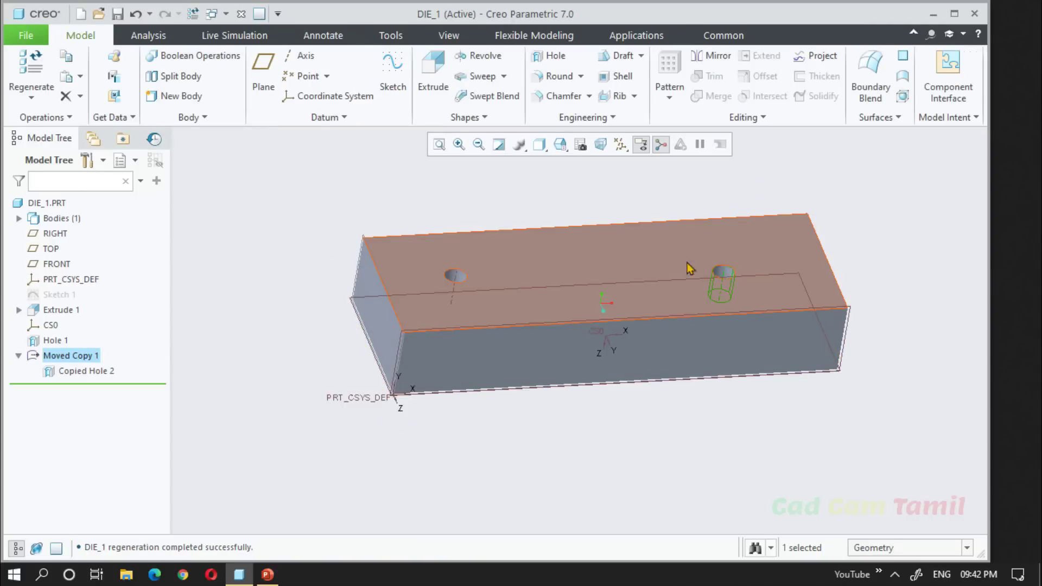
middle_drag(743, 261, 739, 291)
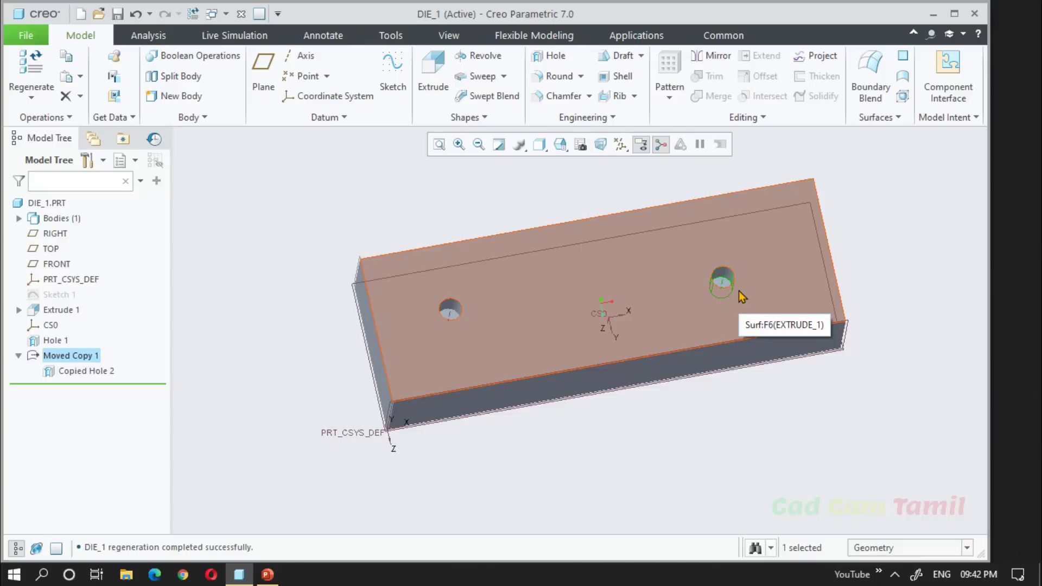
click(298, 268)
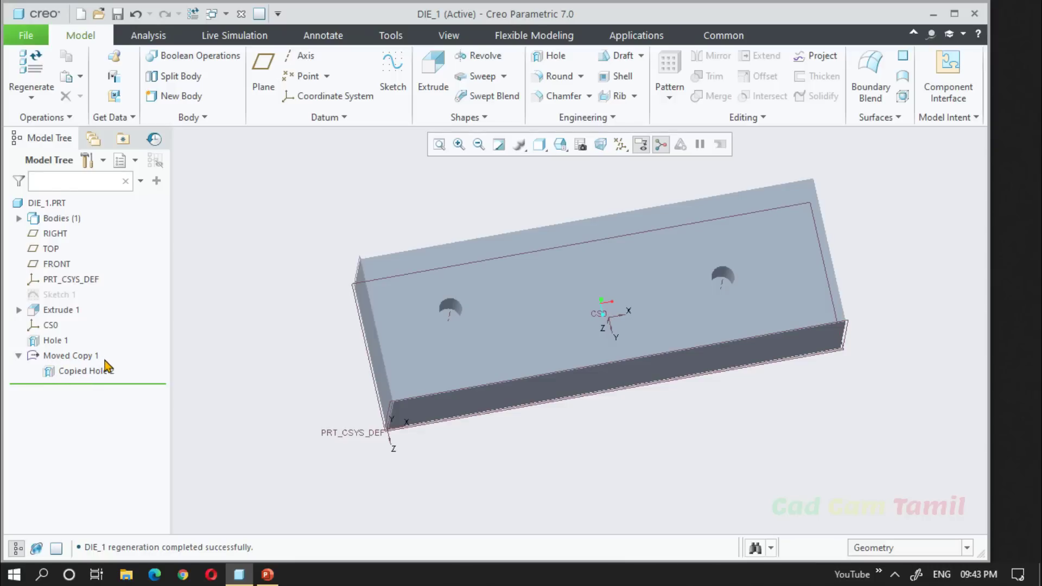
Step: Edit the dimensions of Hole 1 and set its diameter to 6
middle_drag(282, 333, 394, 325)
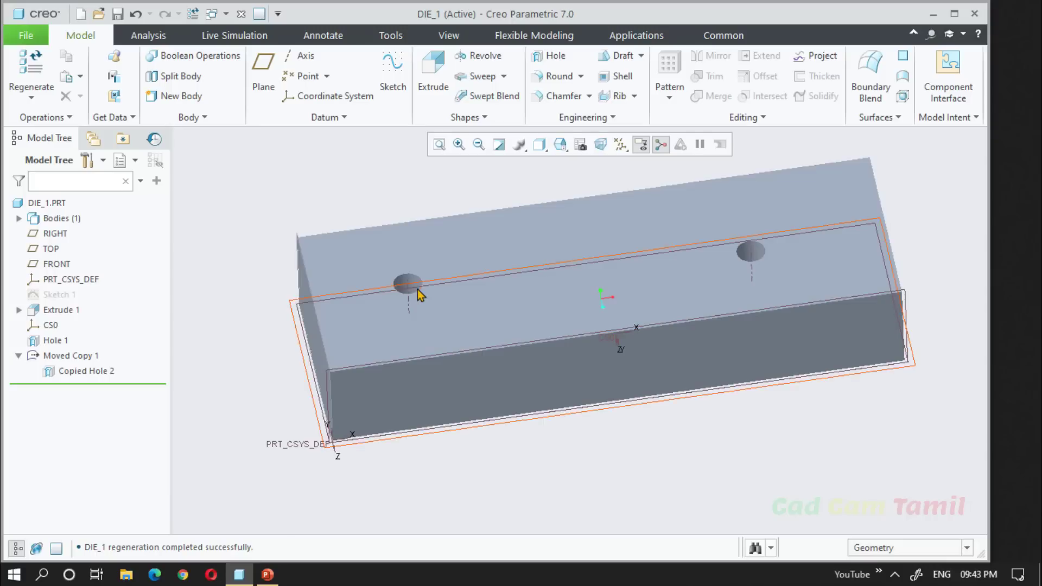
scroll(419, 291, up, 4)
click(415, 282)
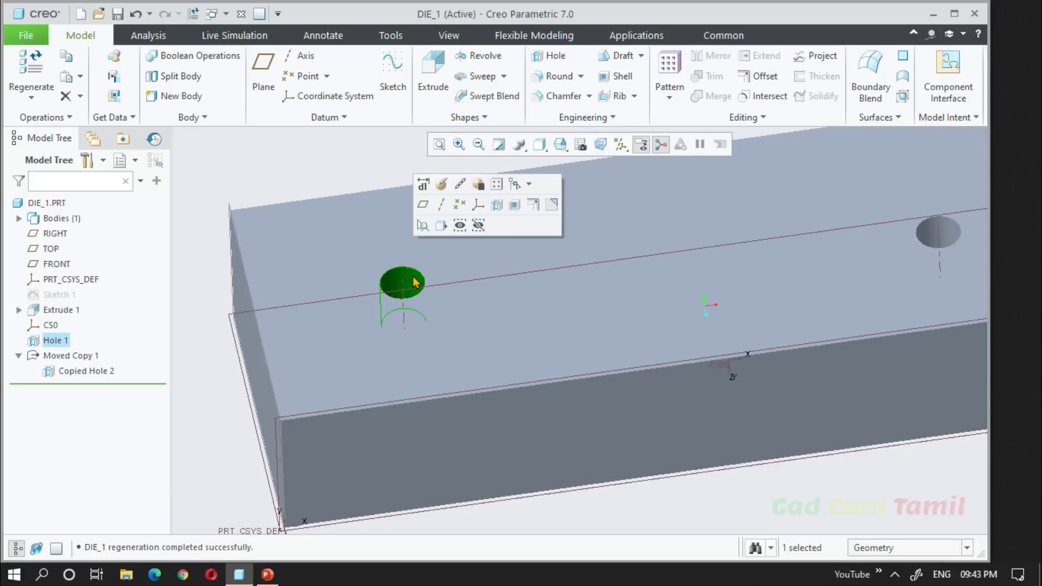
double_click(403, 283)
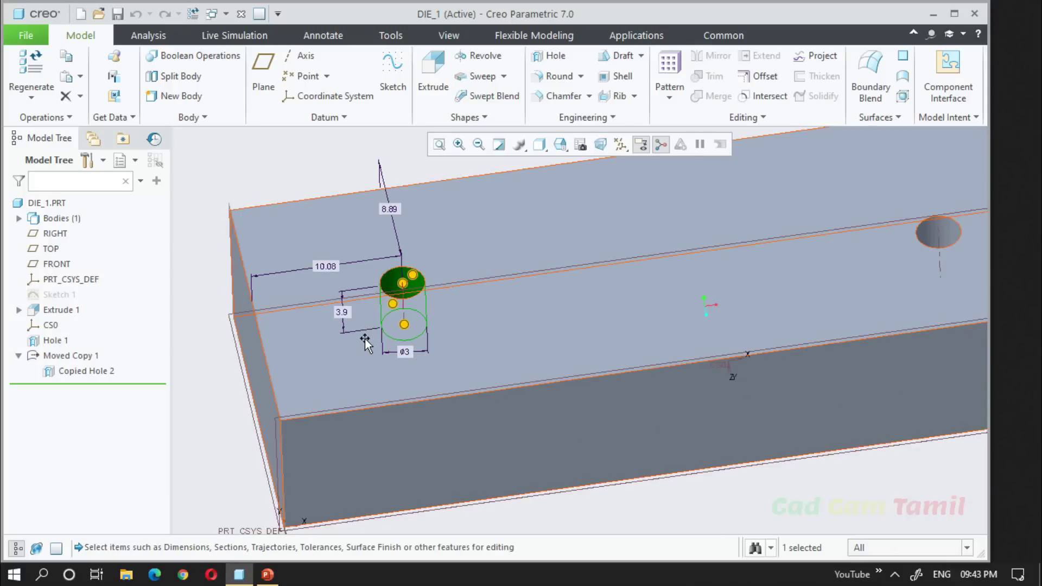
scroll(379, 231, down, 3)
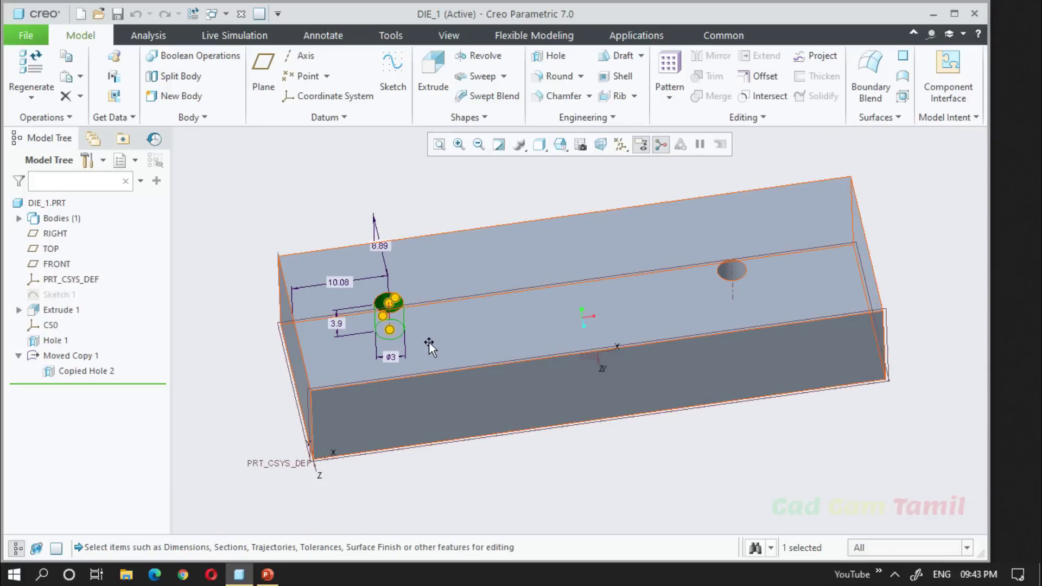
scroll(379, 347, up, 2)
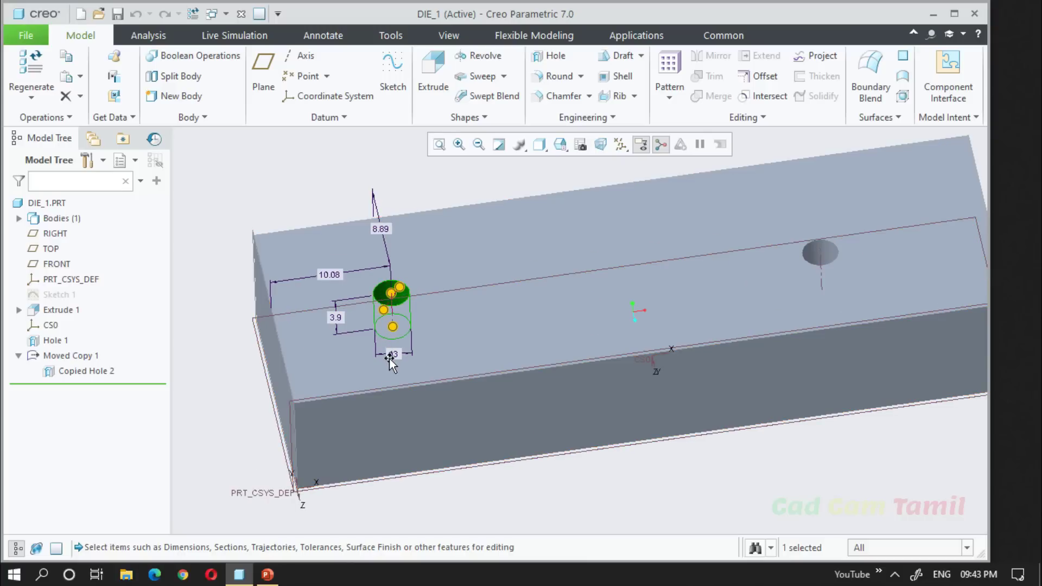
scroll(390, 358, down, 2)
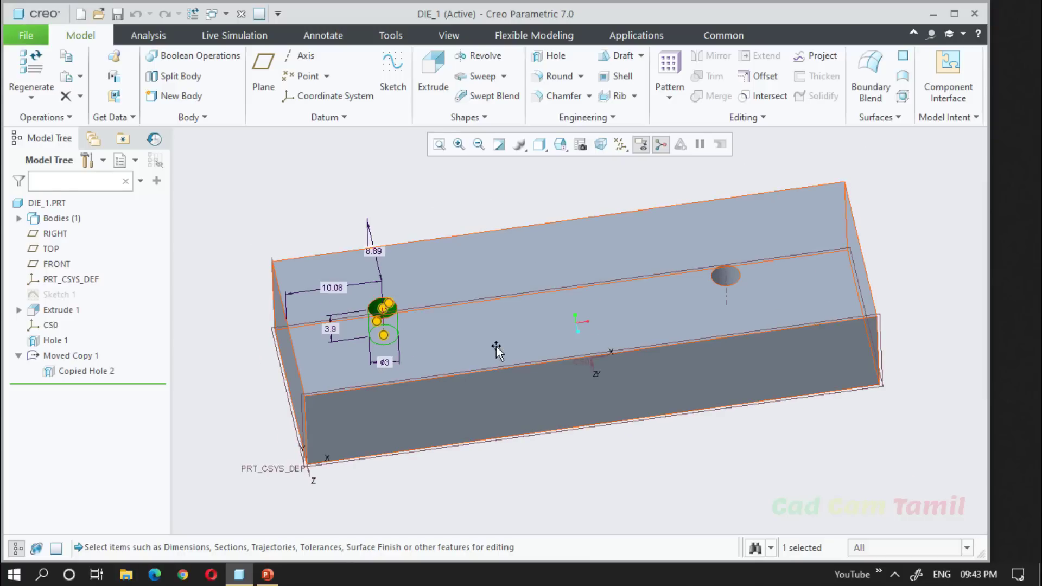
click(389, 361)
double_click(384, 362)
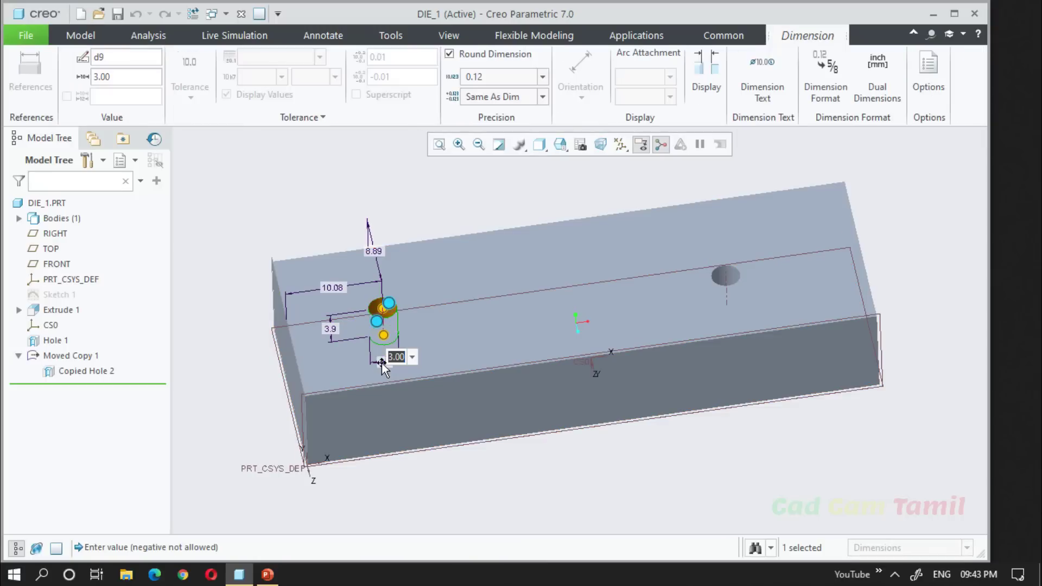
text(6)
key(Return)
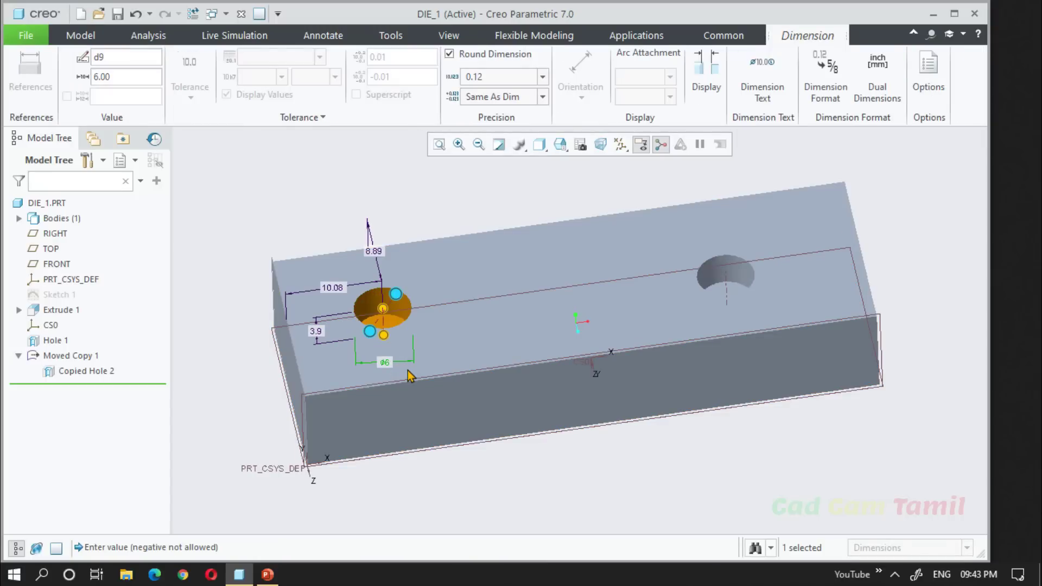
Step: Reposition Hole 1 freehand to offsets of about 12.04 and 10.22 and enlarge its diameter to about 7
mouse_move(383, 314)
mouse_down()
mouse_move(403, 303)
mouse_move(372, 300)
mouse_move(384, 302)
mouse_up()
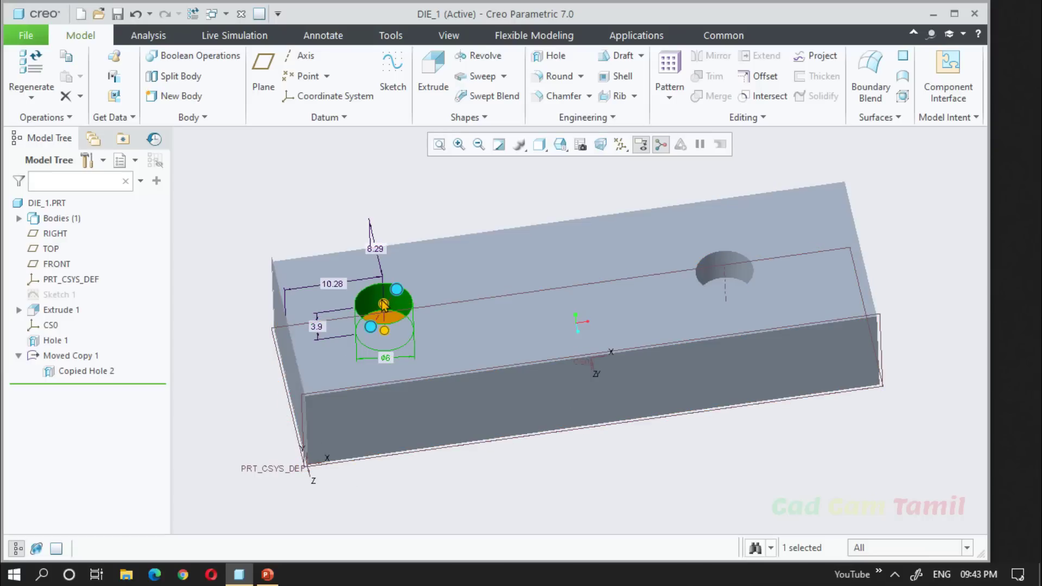
drag(383, 305, 404, 317)
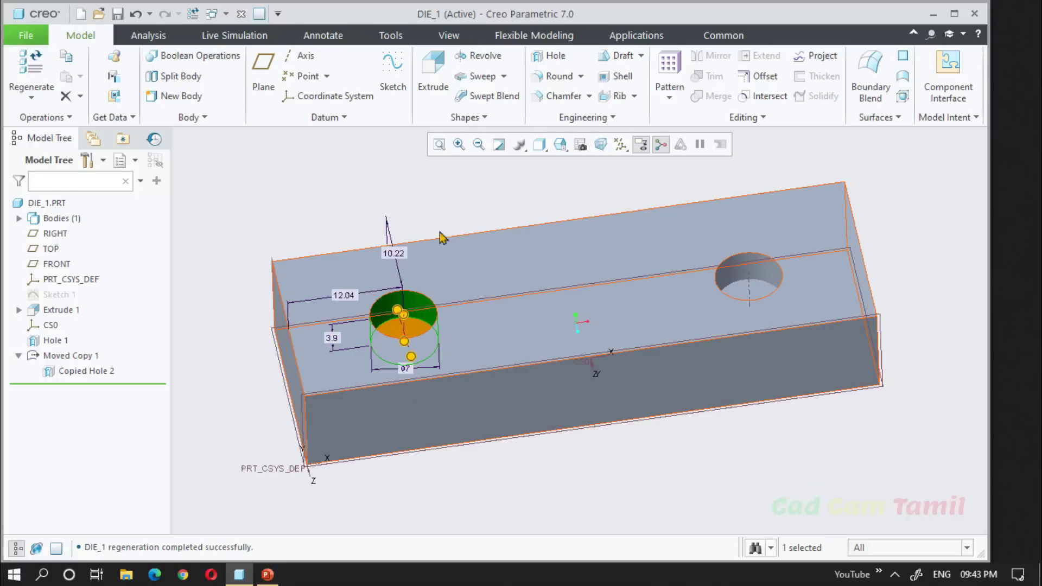
click(372, 214)
middle_drag(373, 213, 366, 307)
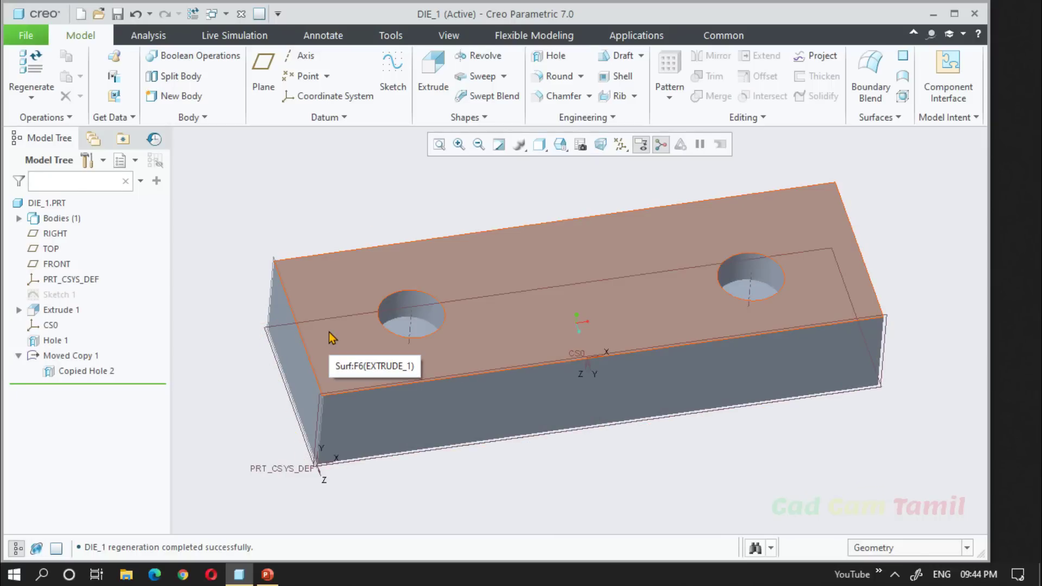
middle_drag(329, 333, 286, 430)
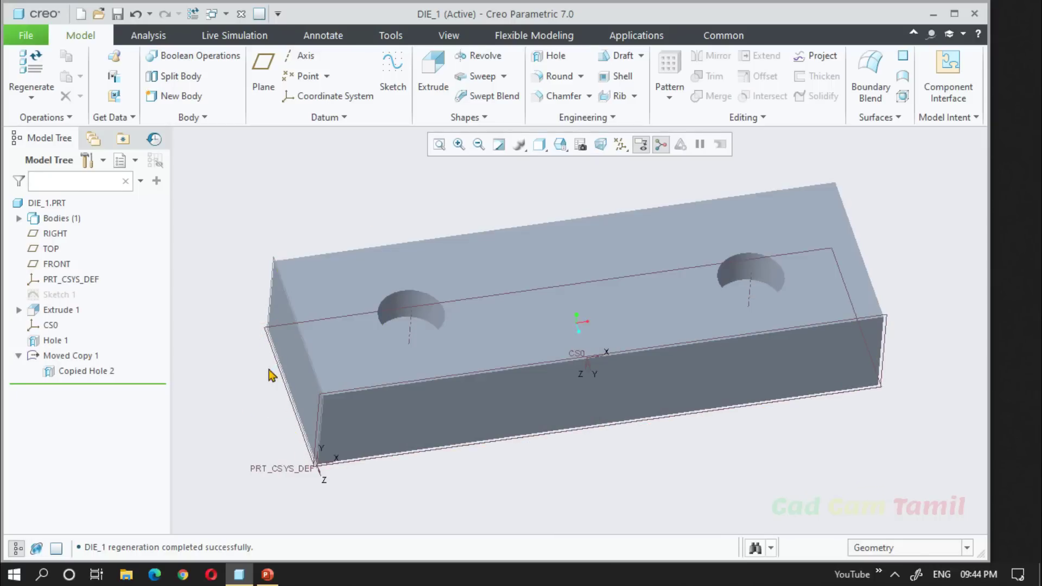
Step: Copy Hole 1 and start Paste Special as a partially dependent copy with advanced reference configuration
scroll(257, 358, down, 2)
click(63, 340)
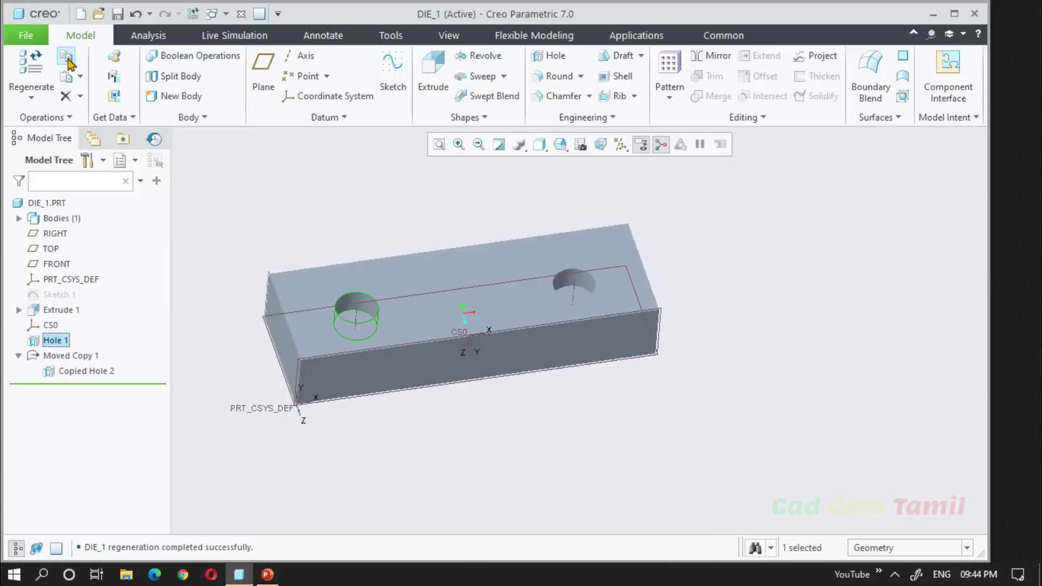
click(82, 79)
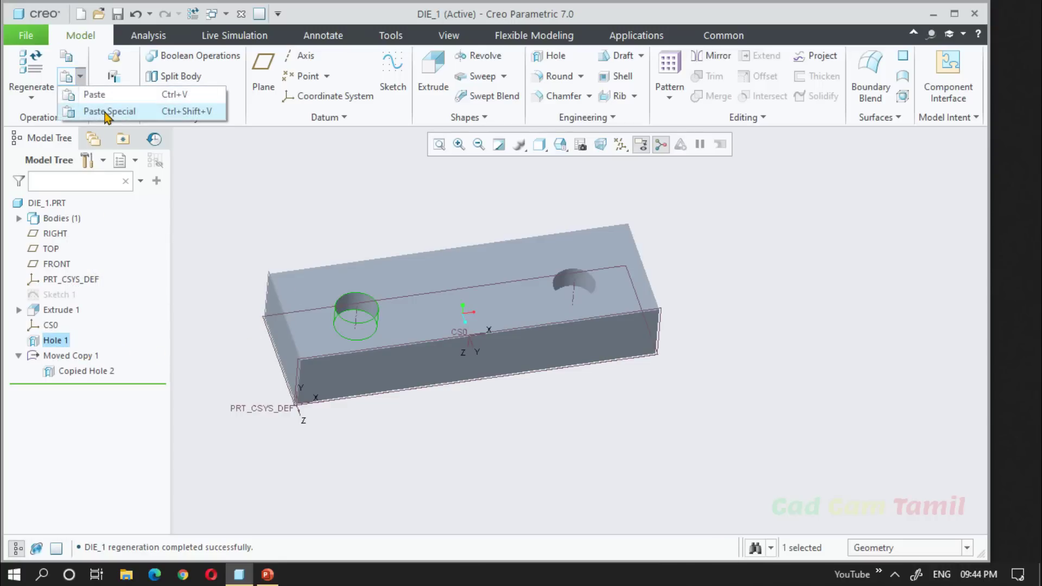
click(103, 109)
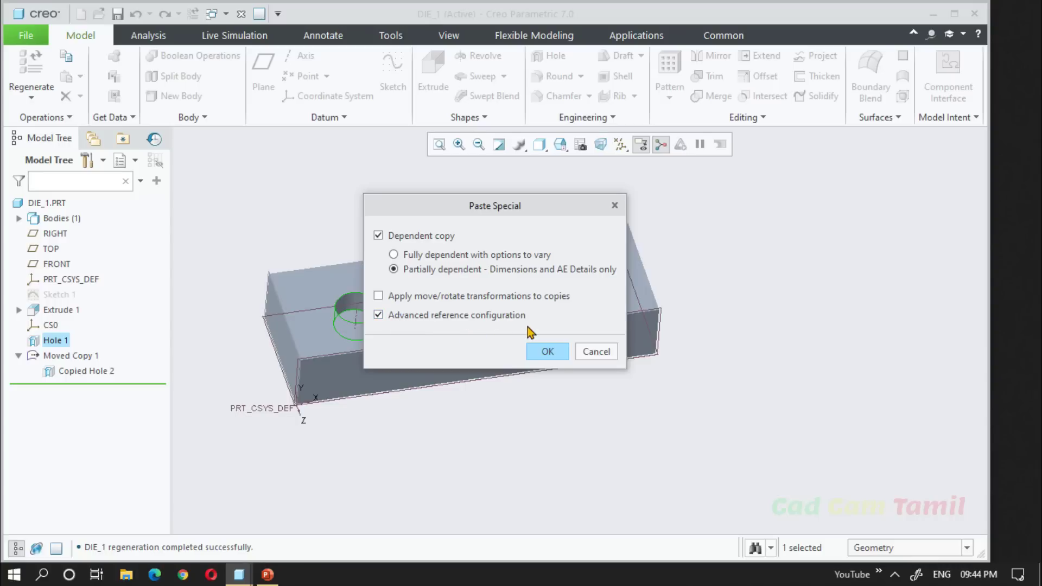
click(548, 352)
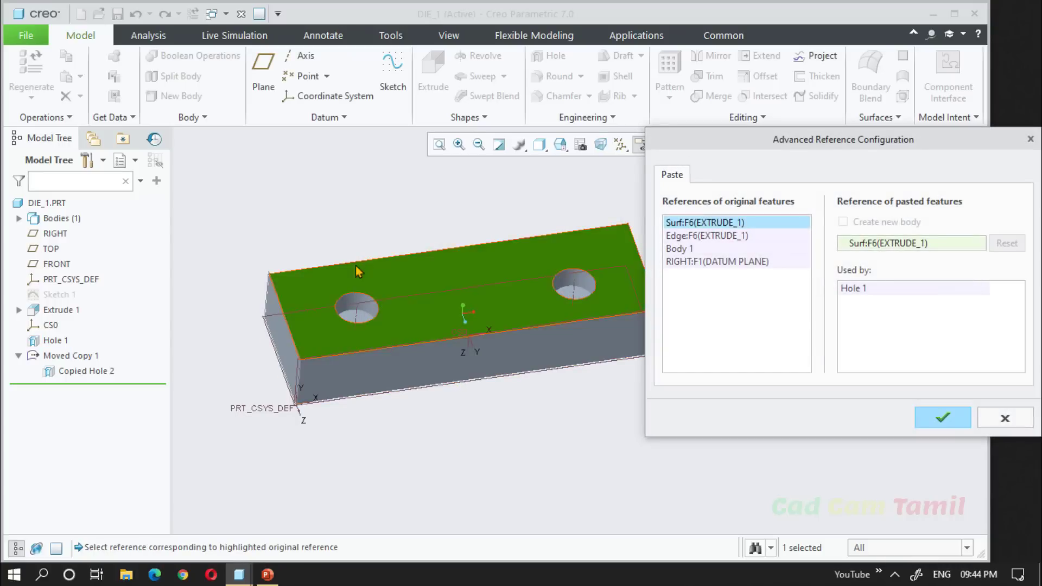
Step: Assign the block's long front side face as the pasted hole's placement surface, keep the other references, and accept the configuration
scroll(380, 325, down, 3)
mouse_move(441, 353)
middle_down()
mouse_move(442, 326)
mouse_move(440, 339)
middle_up()
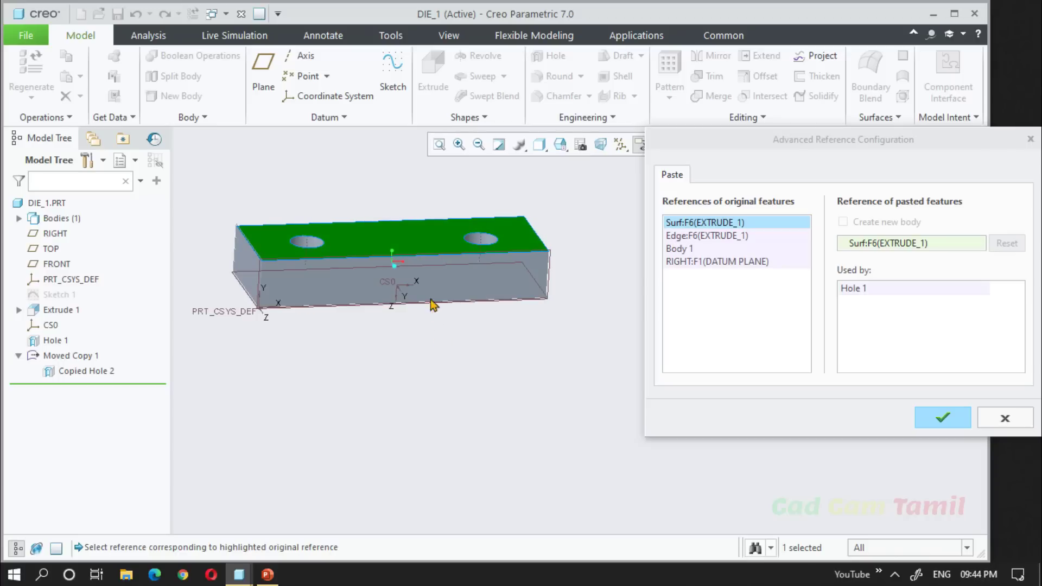
click(434, 272)
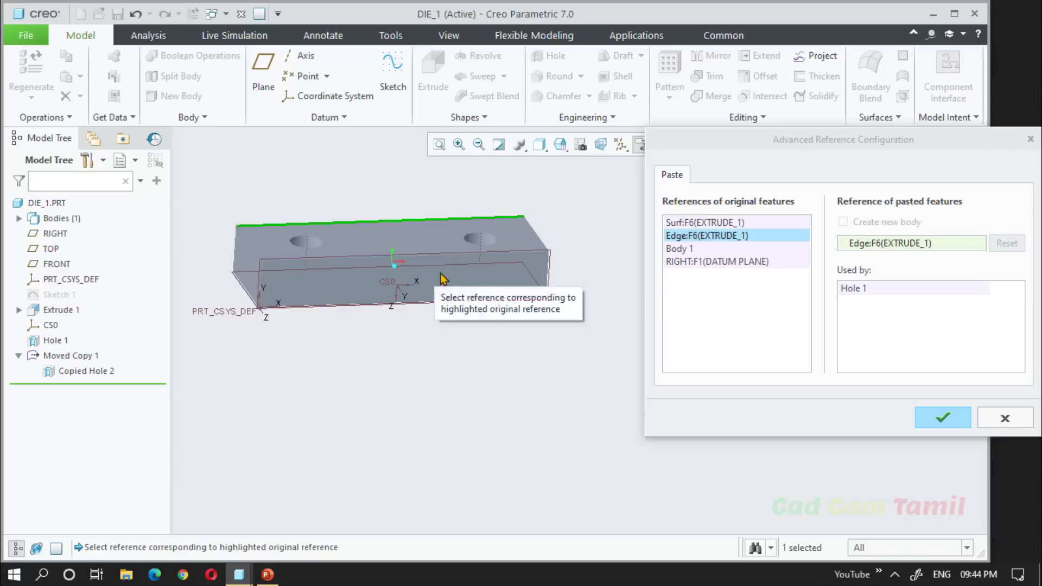
click(943, 417)
Step: Inspect the pasted hole on the side face and compare it with Hole 1 and Moved Copy 1 by highlighting each feature
middle_drag(344, 375, 214, 376)
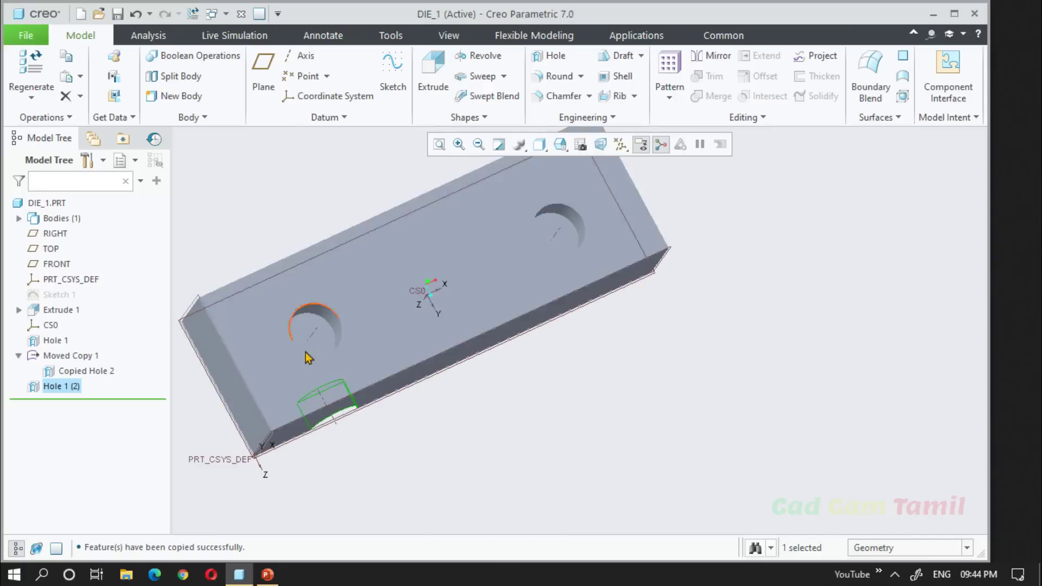
mouse_move(332, 339)
middle_down()
mouse_move(426, 380)
mouse_move(411, 289)
middle_up()
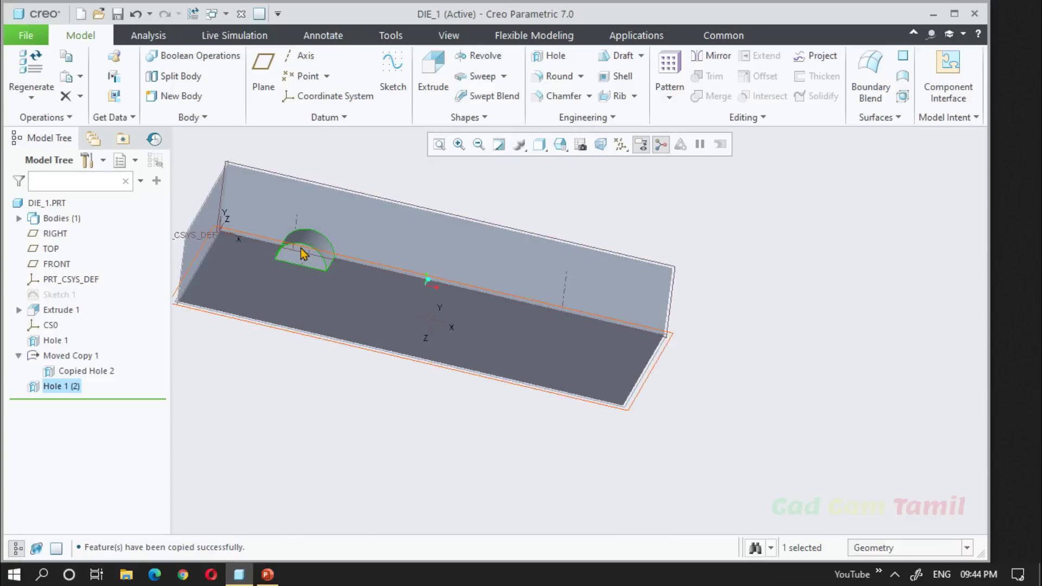
scroll(303, 253, down, 2)
scroll(309, 270, up, 2)
scroll(303, 269, down, 2)
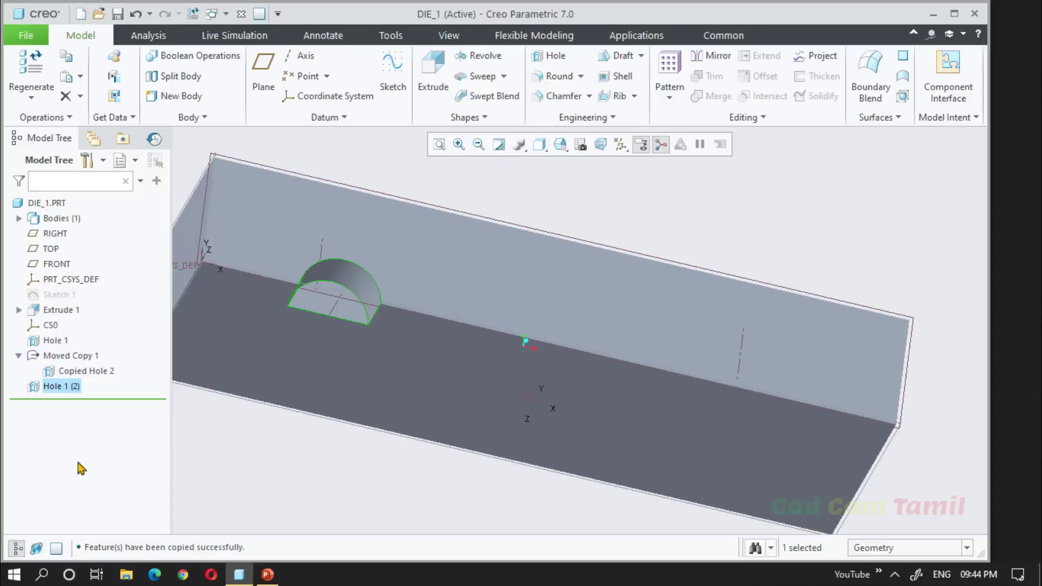
click(68, 388)
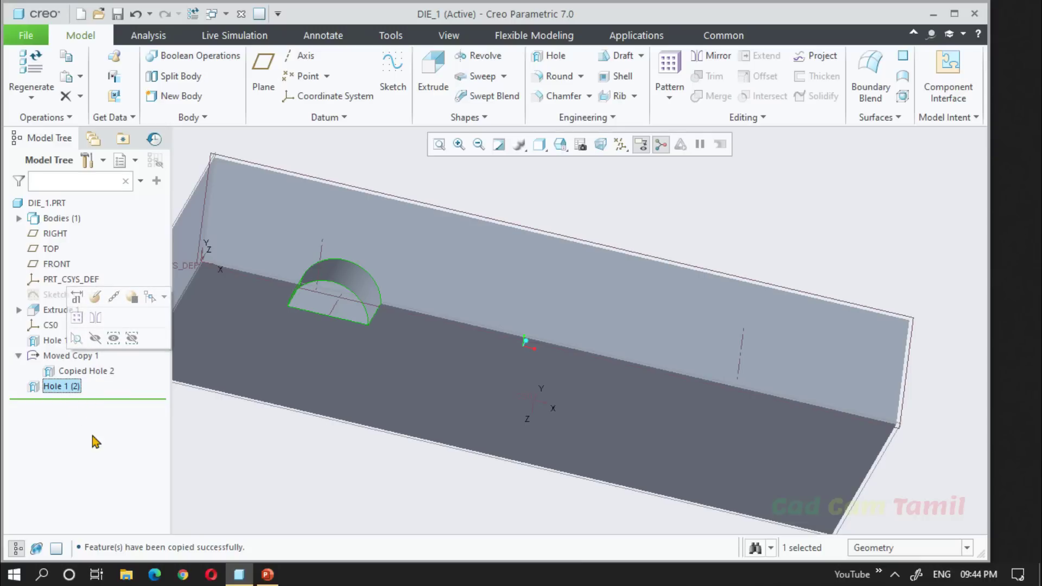
click(334, 476)
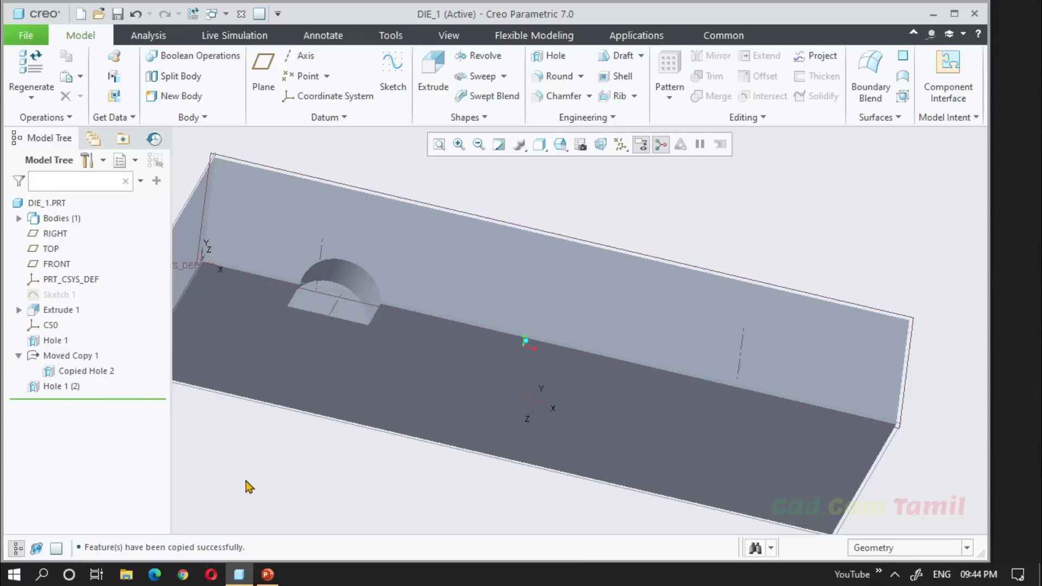
click(58, 342)
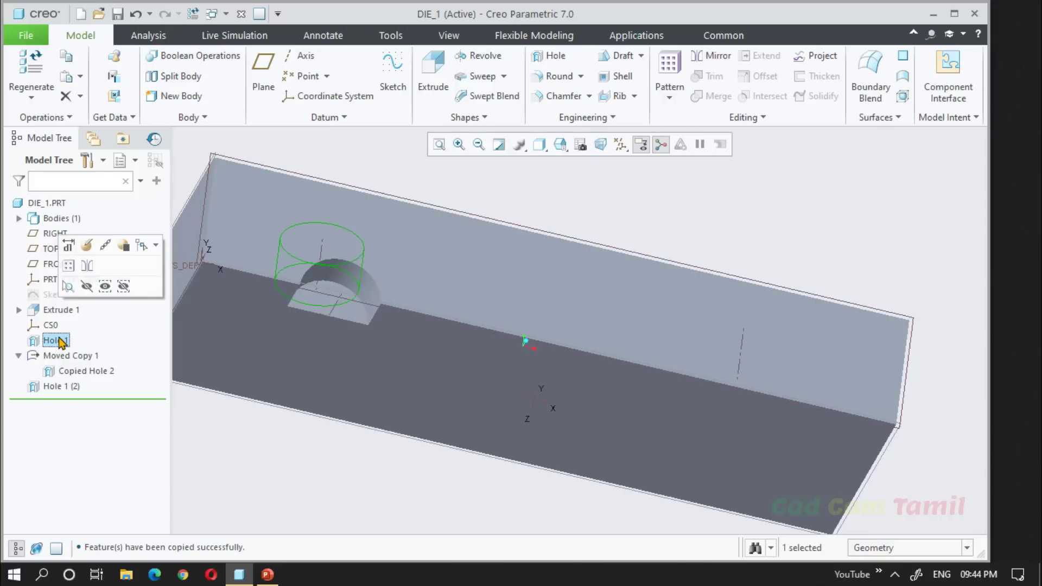
click(87, 358)
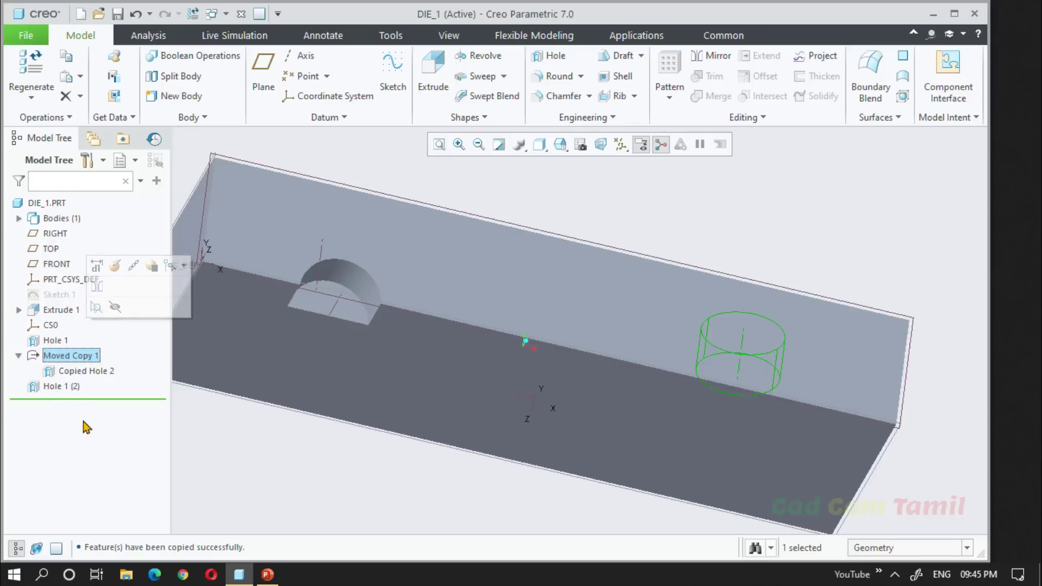
click(61, 387)
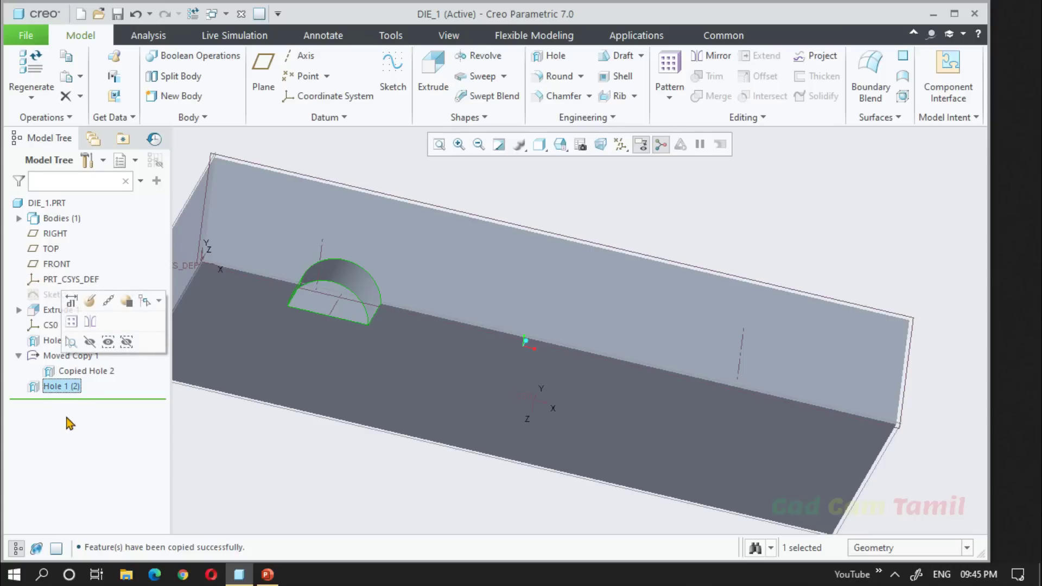
click(289, 434)
Step: Examine the block from several angles to check where all three holes sit
scroll(281, 430, up, 2)
middle_drag(280, 427, 327, 430)
scroll(327, 430, down, 1)
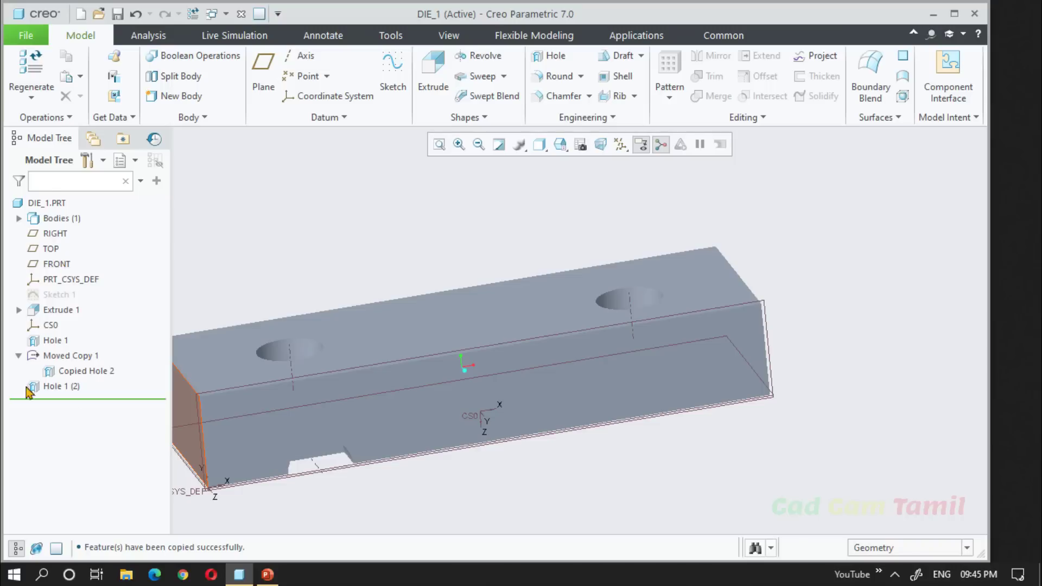
middle_drag(282, 428, 481, 398)
scroll(481, 399, down, 1)
scroll(384, 369, up, 3)
middle_drag(382, 368, 373, 356)
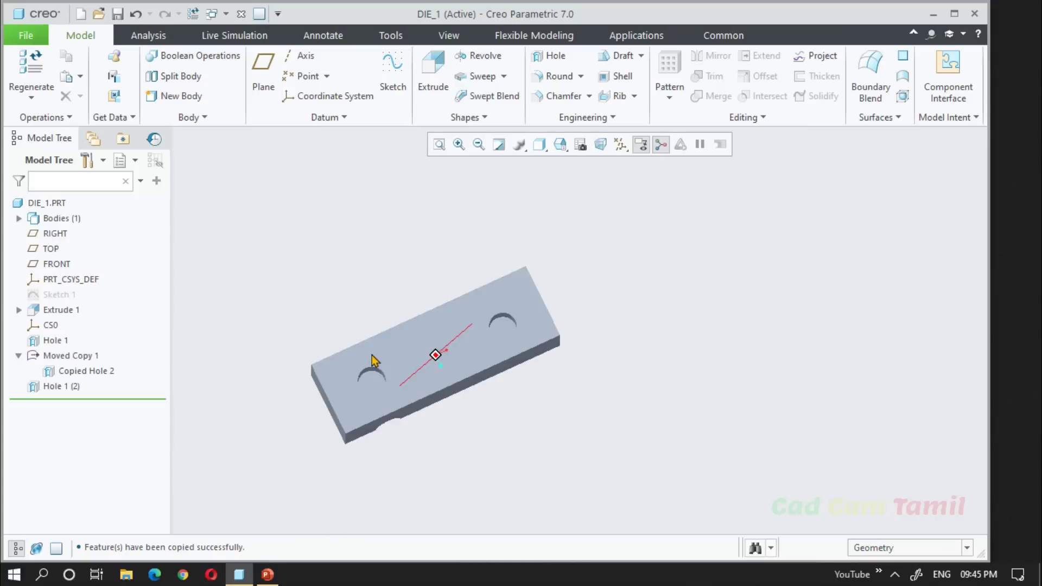
scroll(402, 404, down, 4)
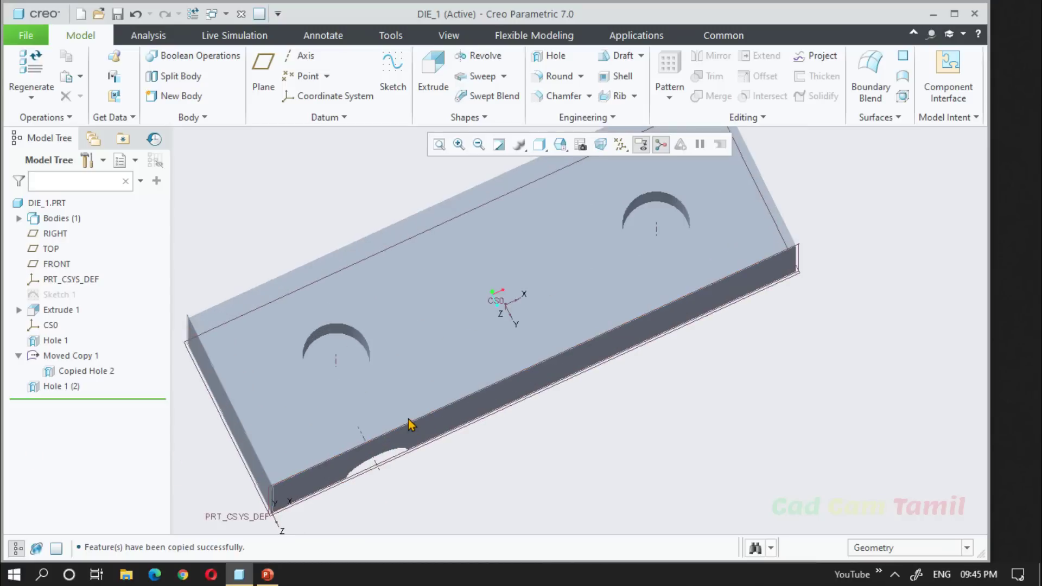